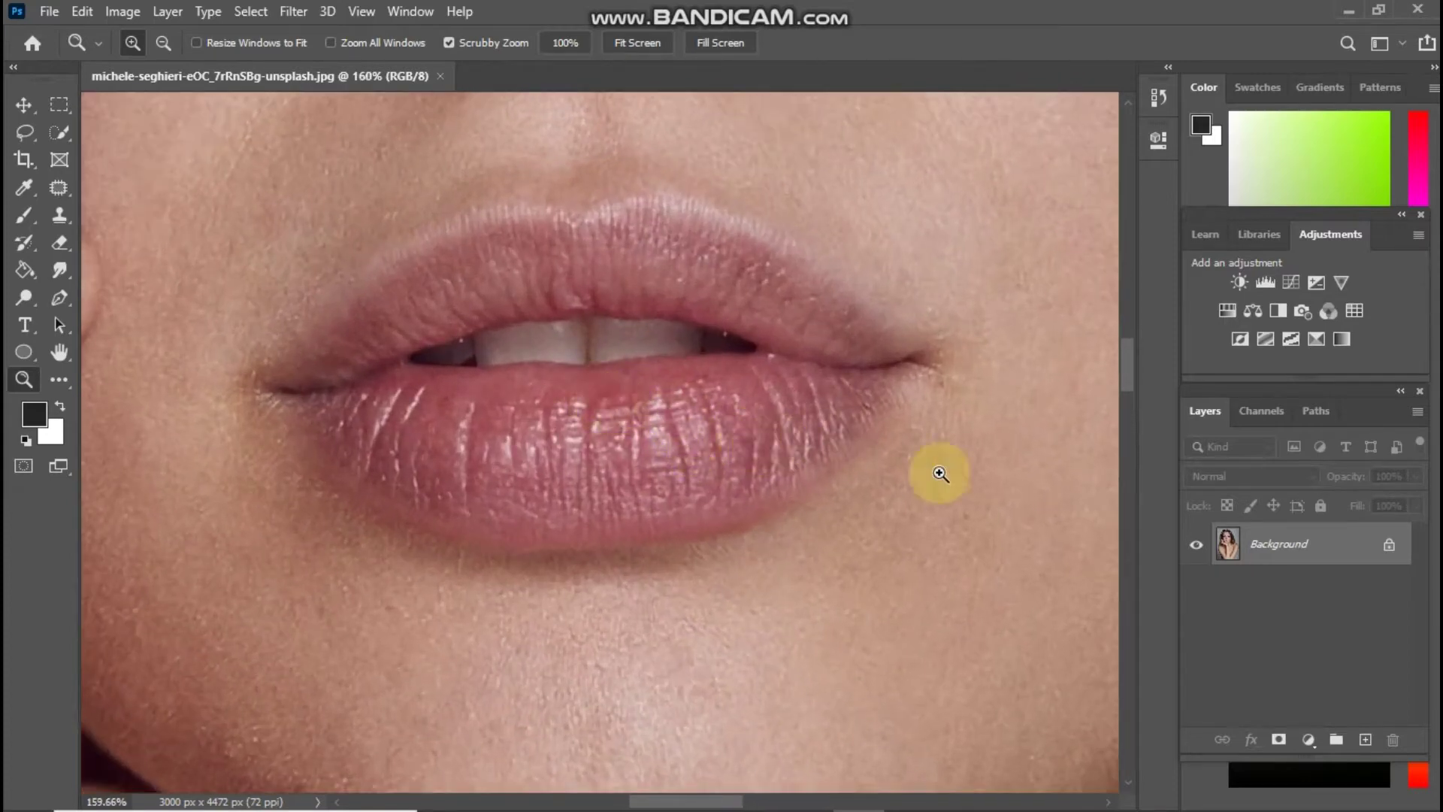
- Add a Solid Color fill layer above the photo using the red hex color cd201f
left_click(1311, 743)
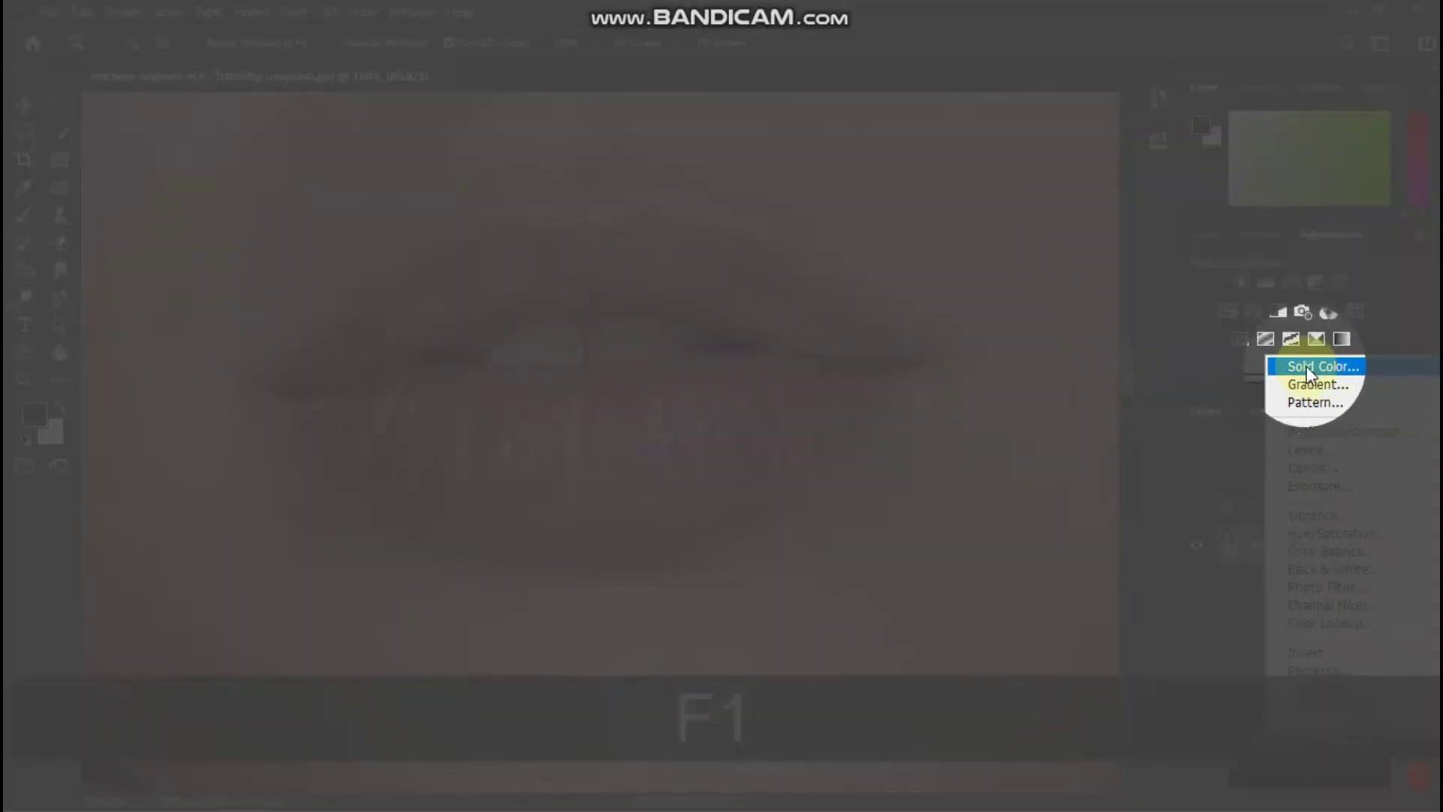
left_click(1320, 368)
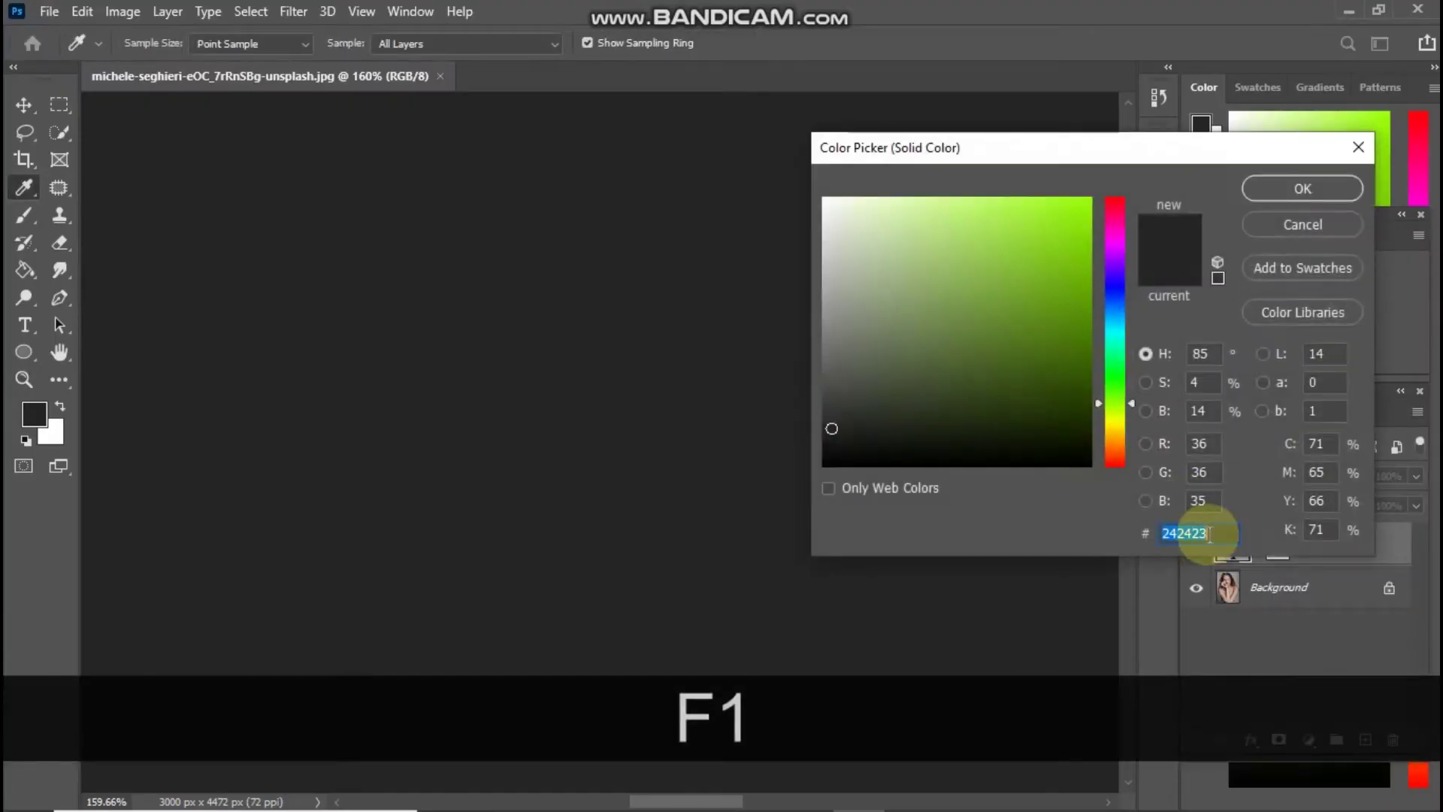
type("c")
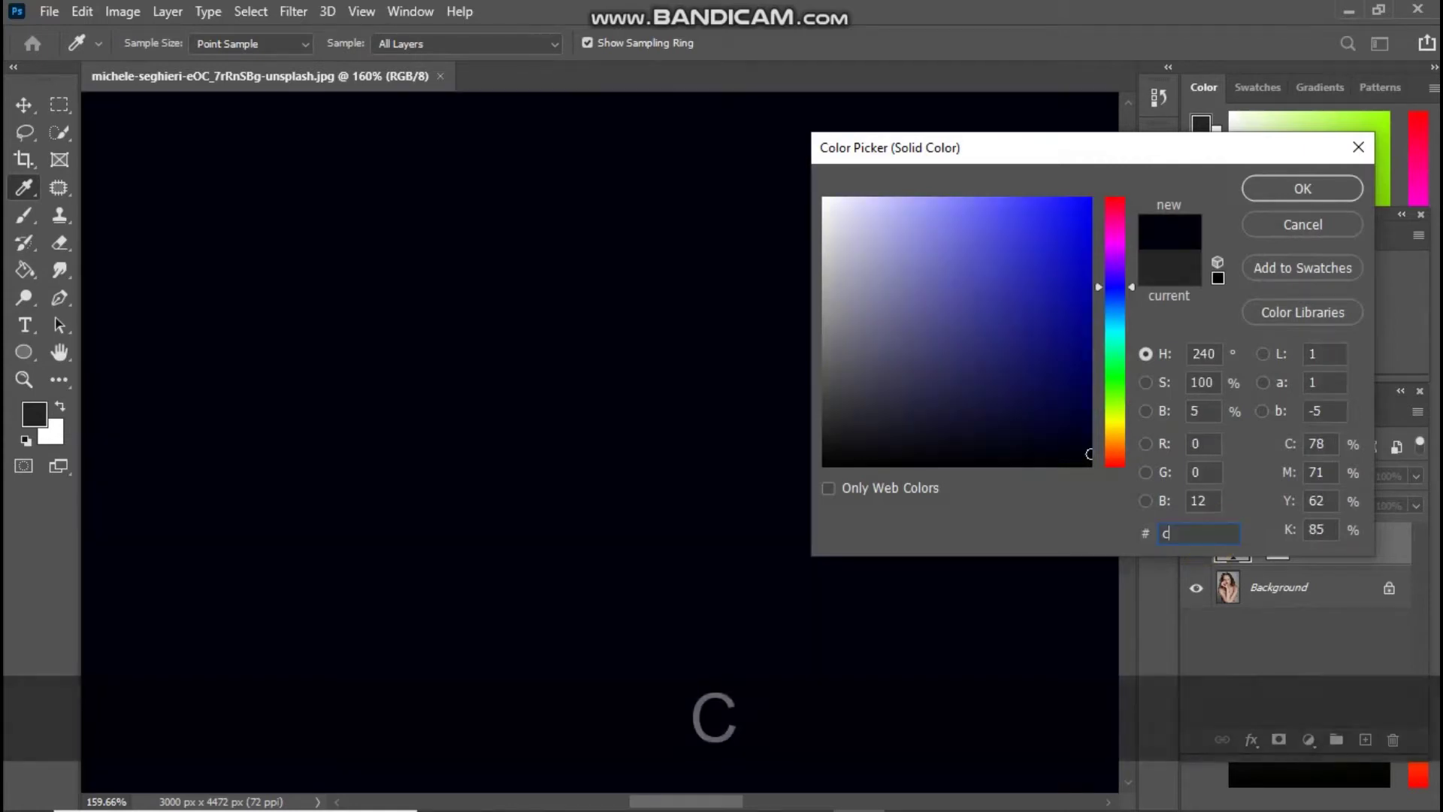
type("d2")
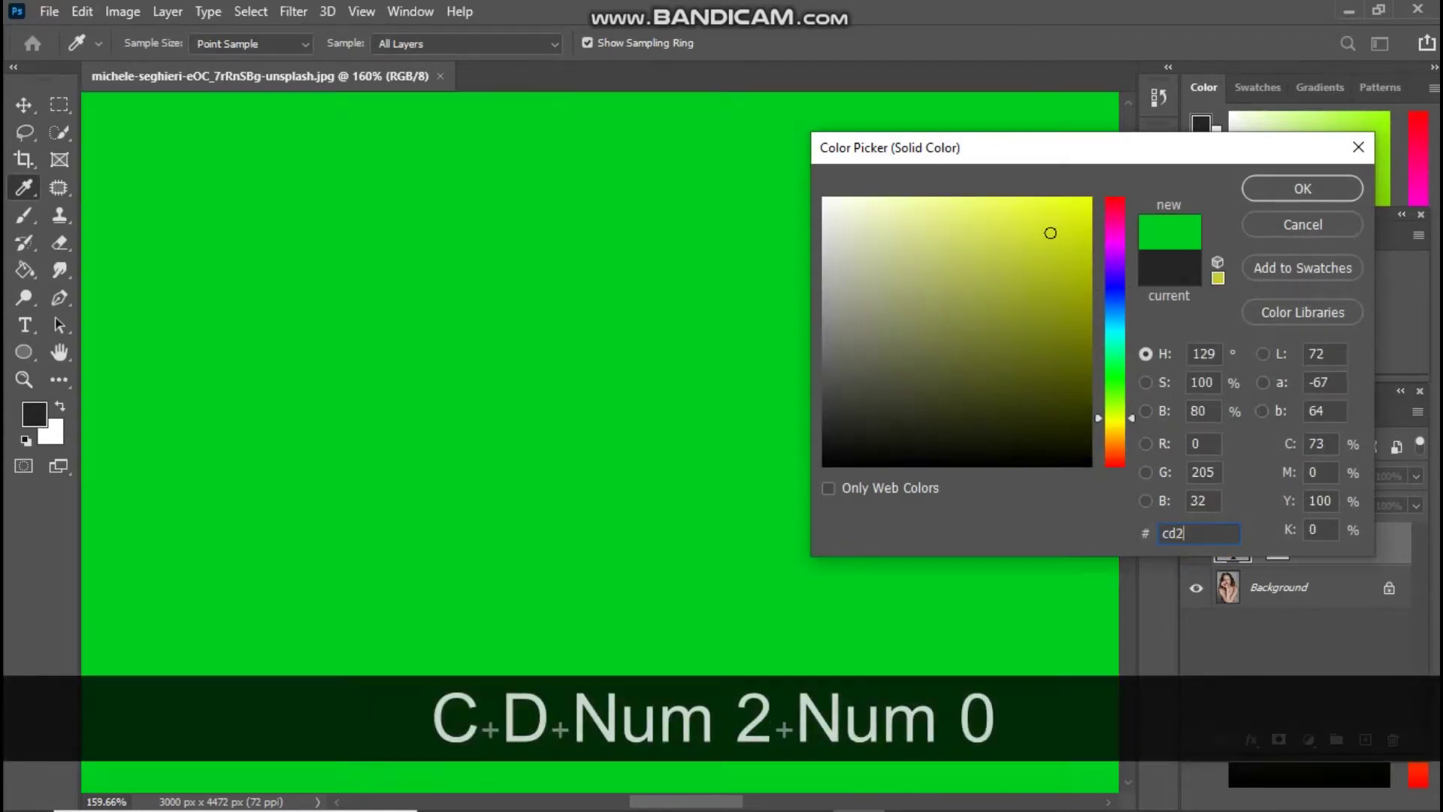
type("01f")
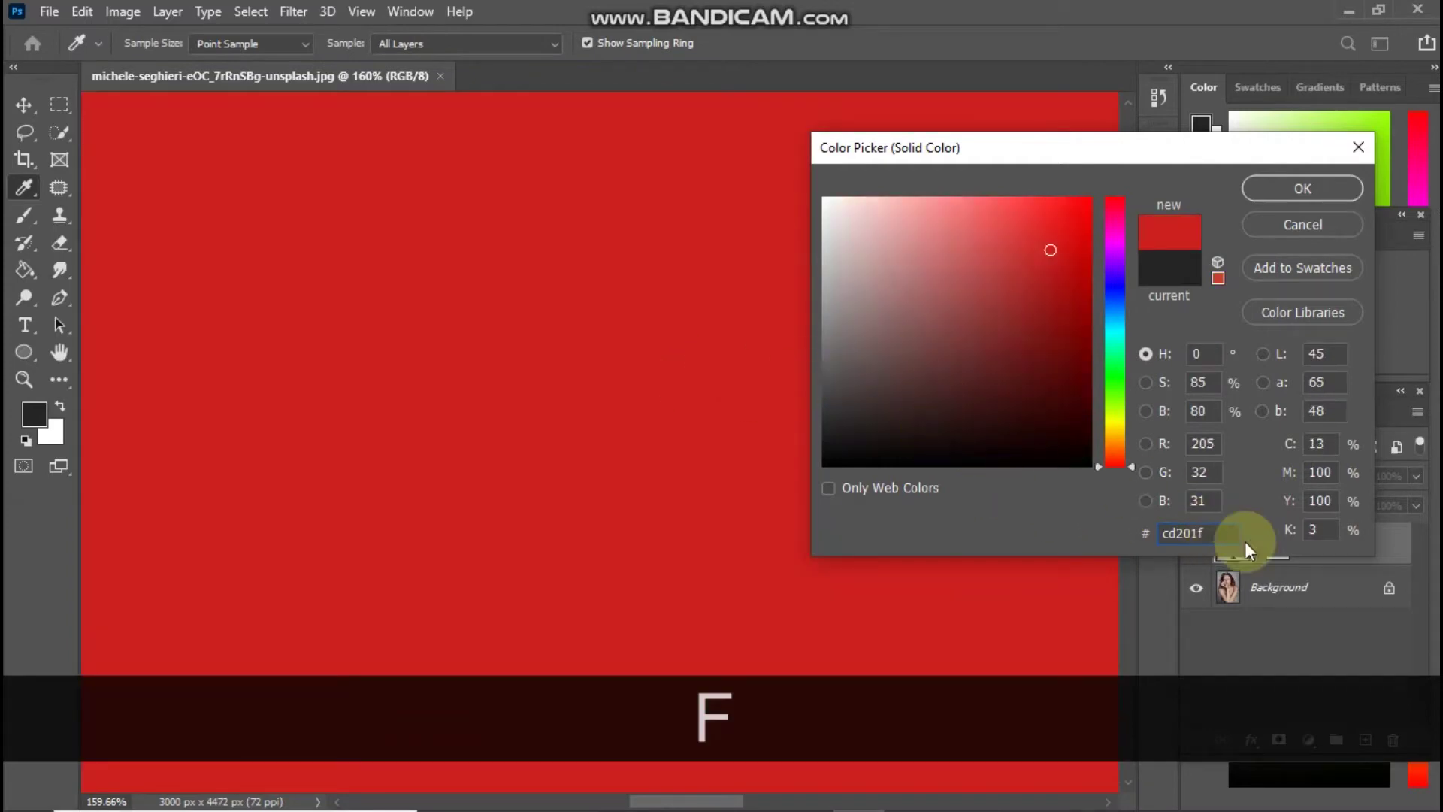
left_click(1293, 192)
key("z")
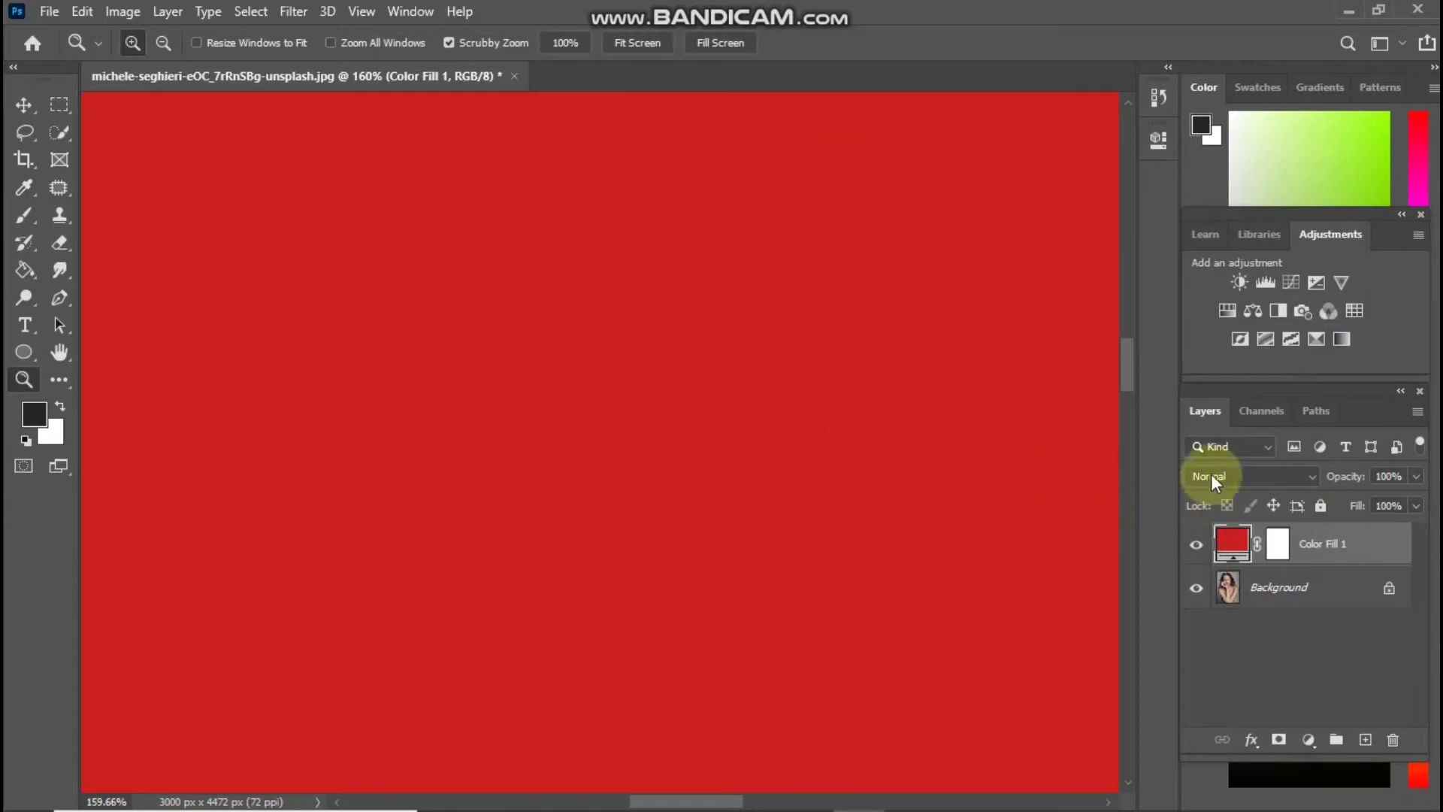
- Set the red color fill layer's blend mode to Multiply
left_click(1213, 472)
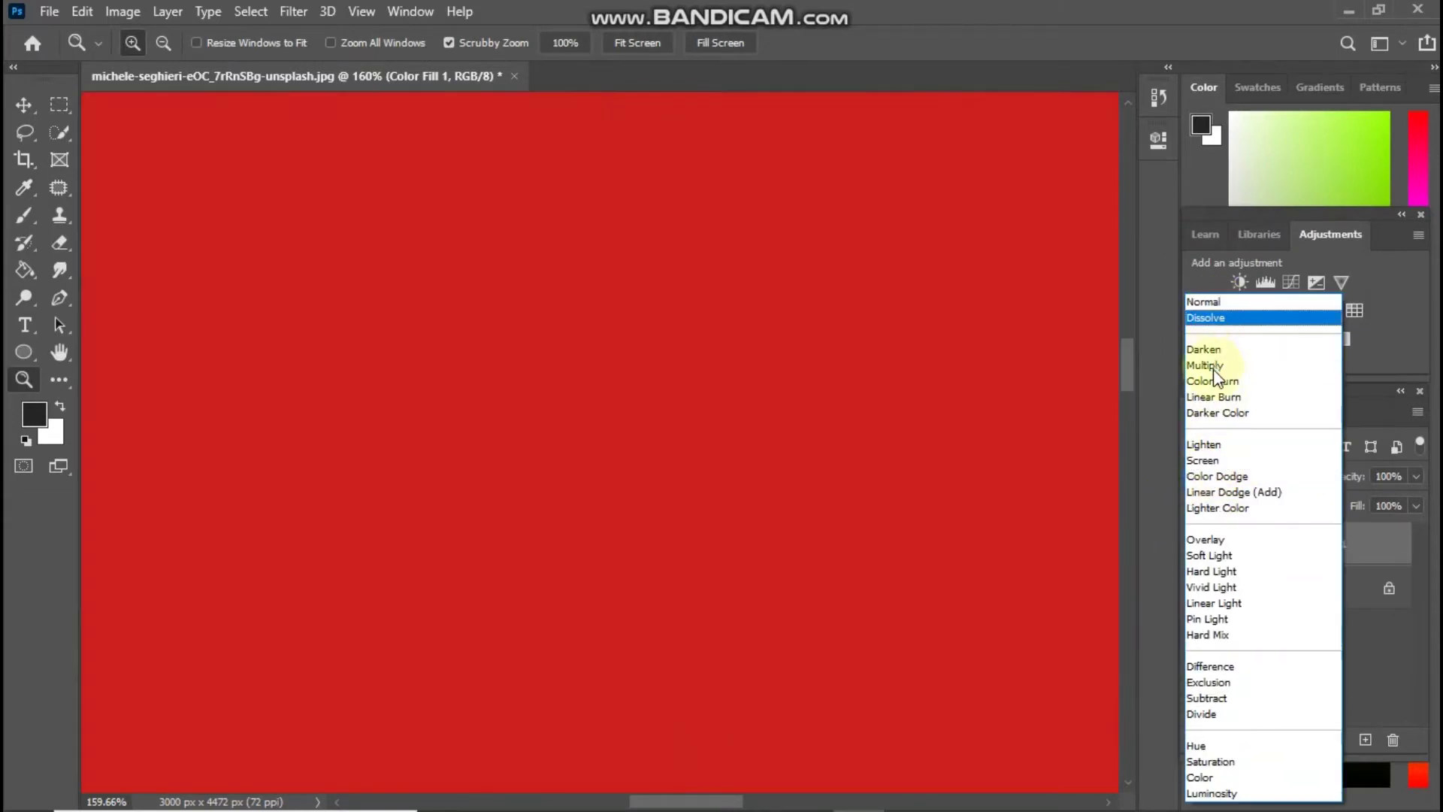
key("F1")
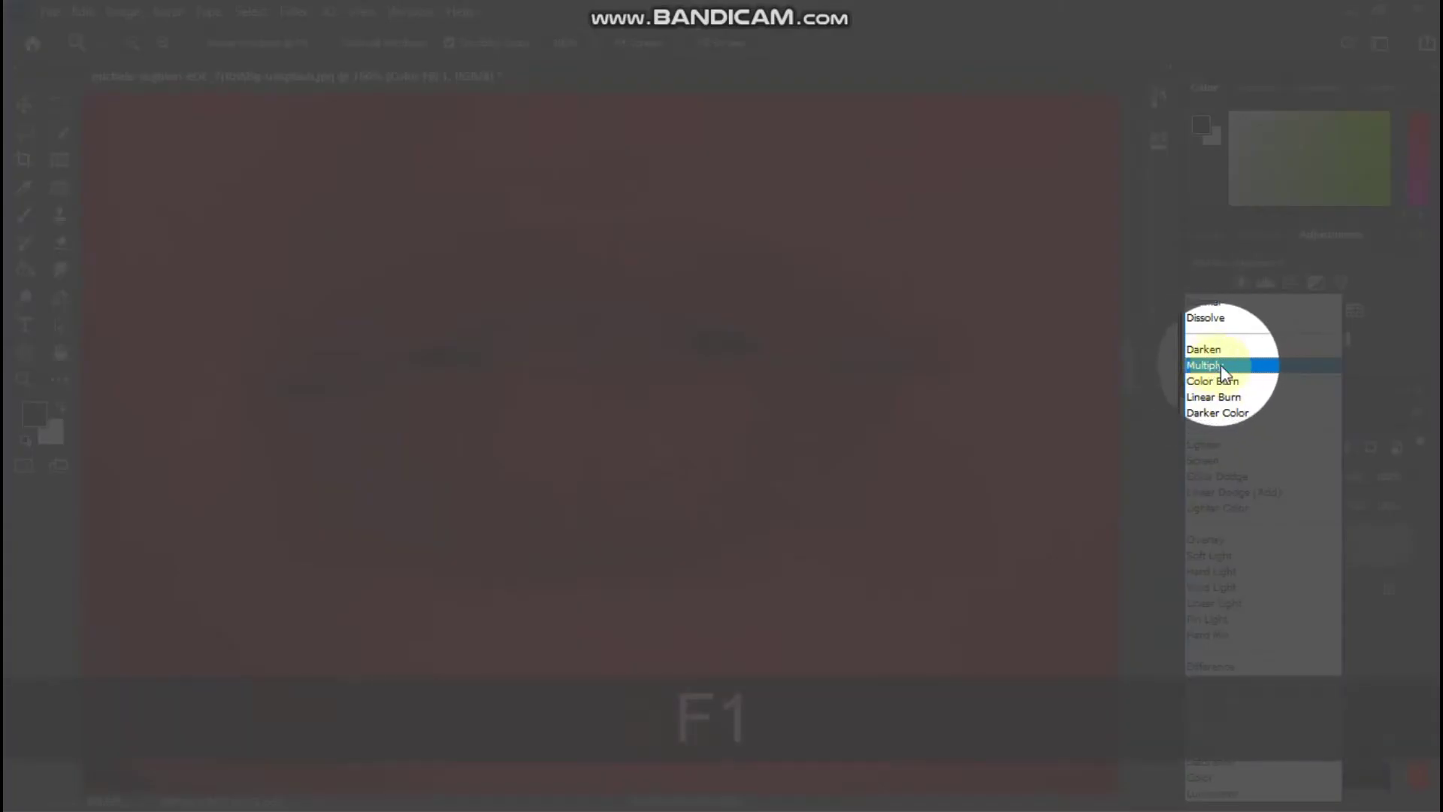
left_click(1219, 365)
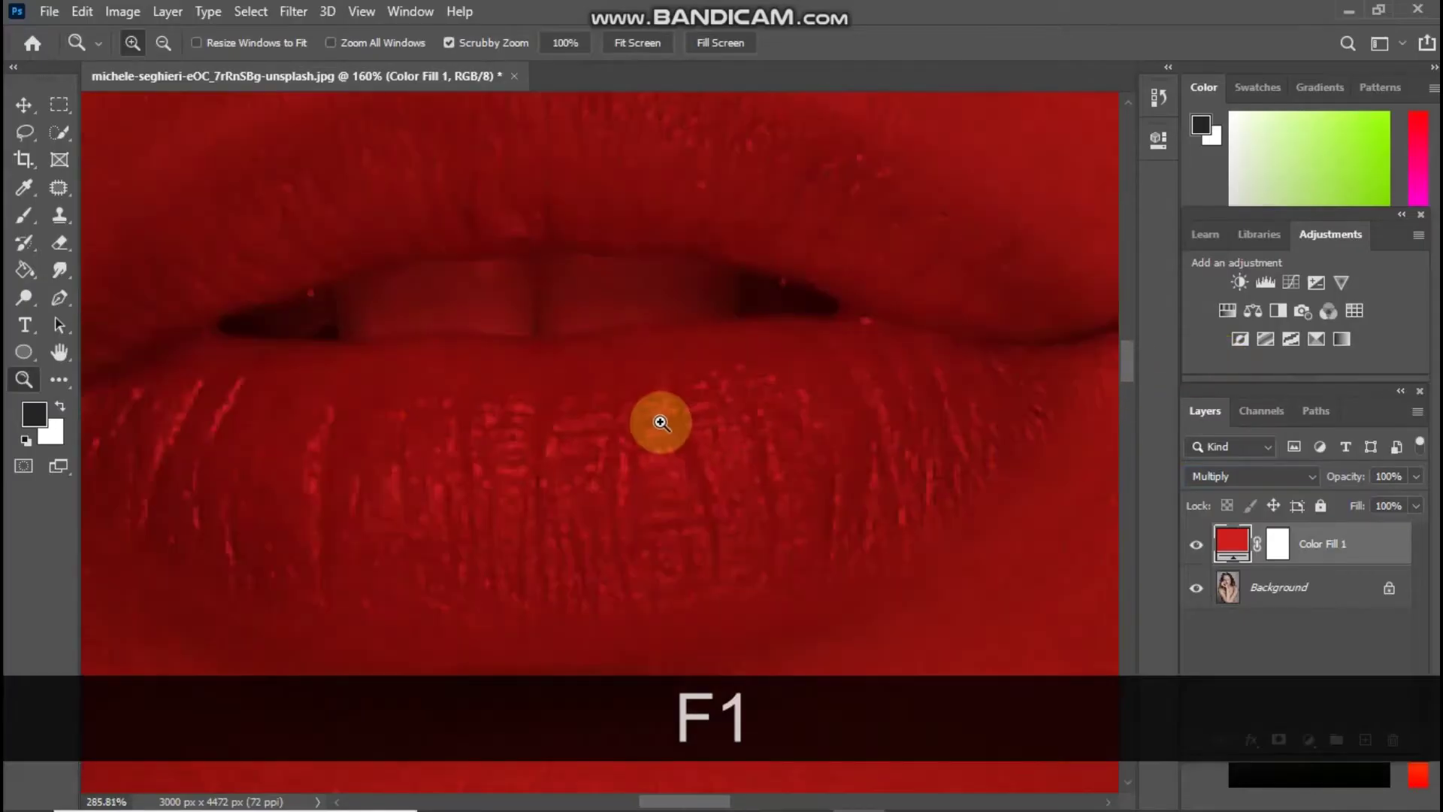
- Invert the red fill layer's mask so the color is hidden across the whole photo
left_click_drag(661, 422, 902, 467)
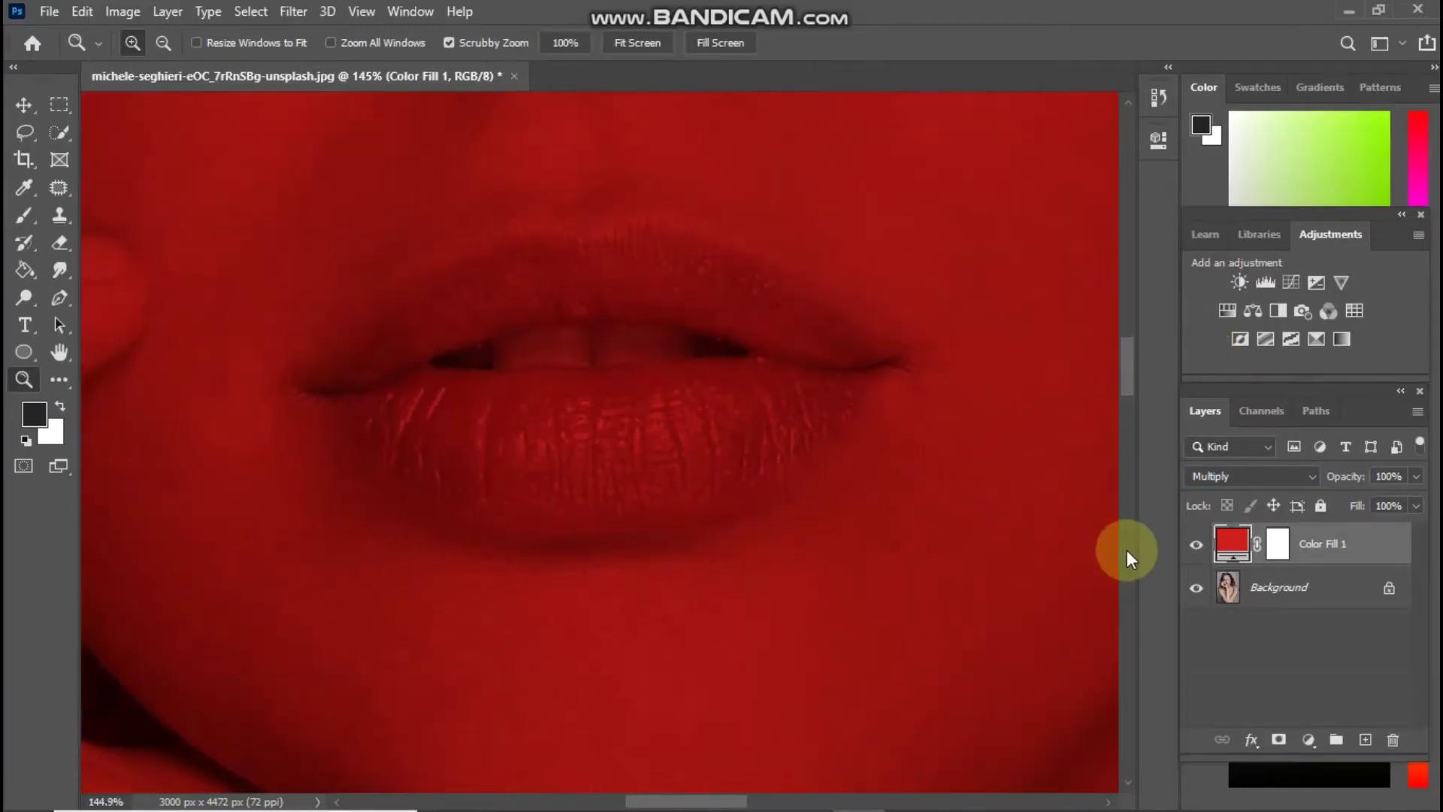
double_click(1279, 551)
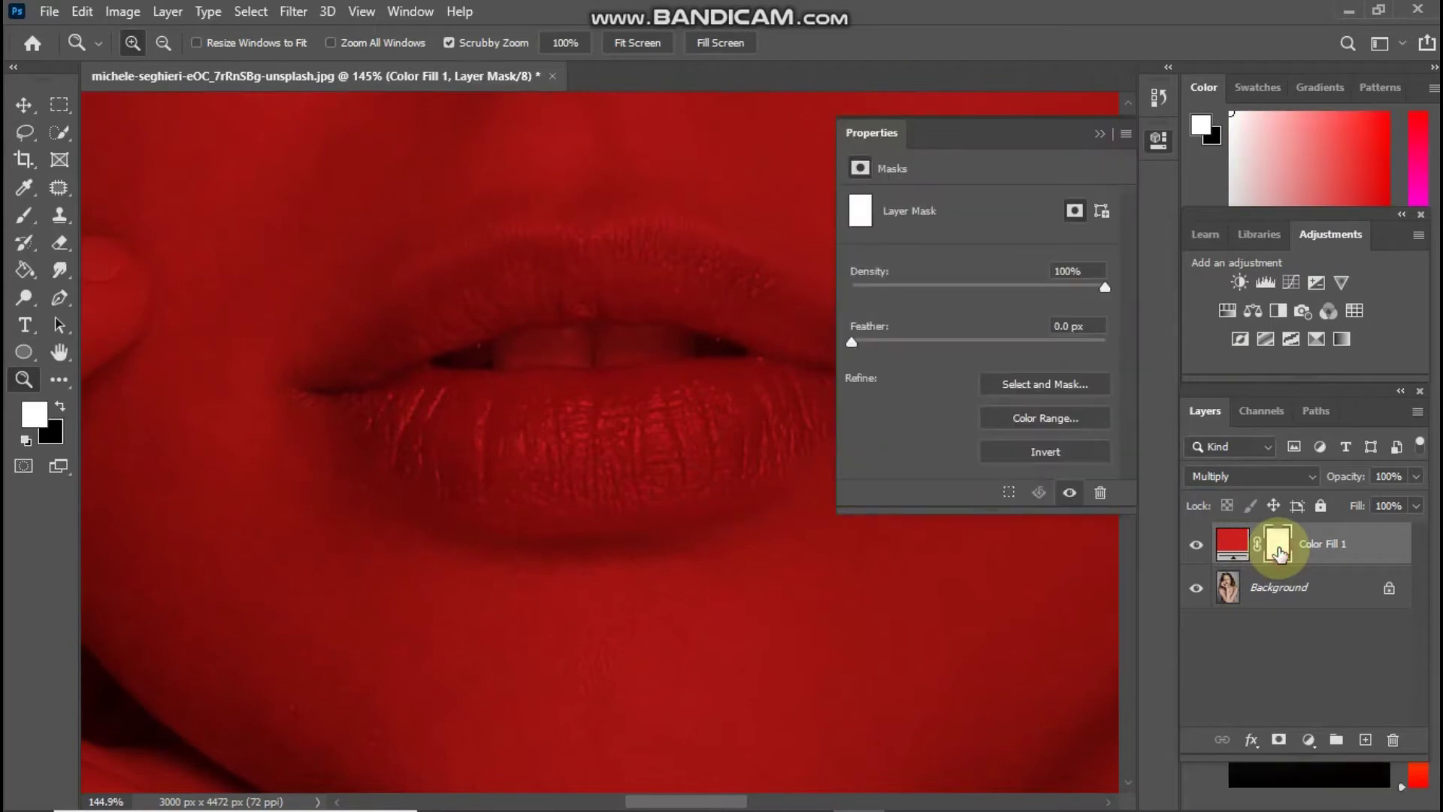
left_click(1060, 456)
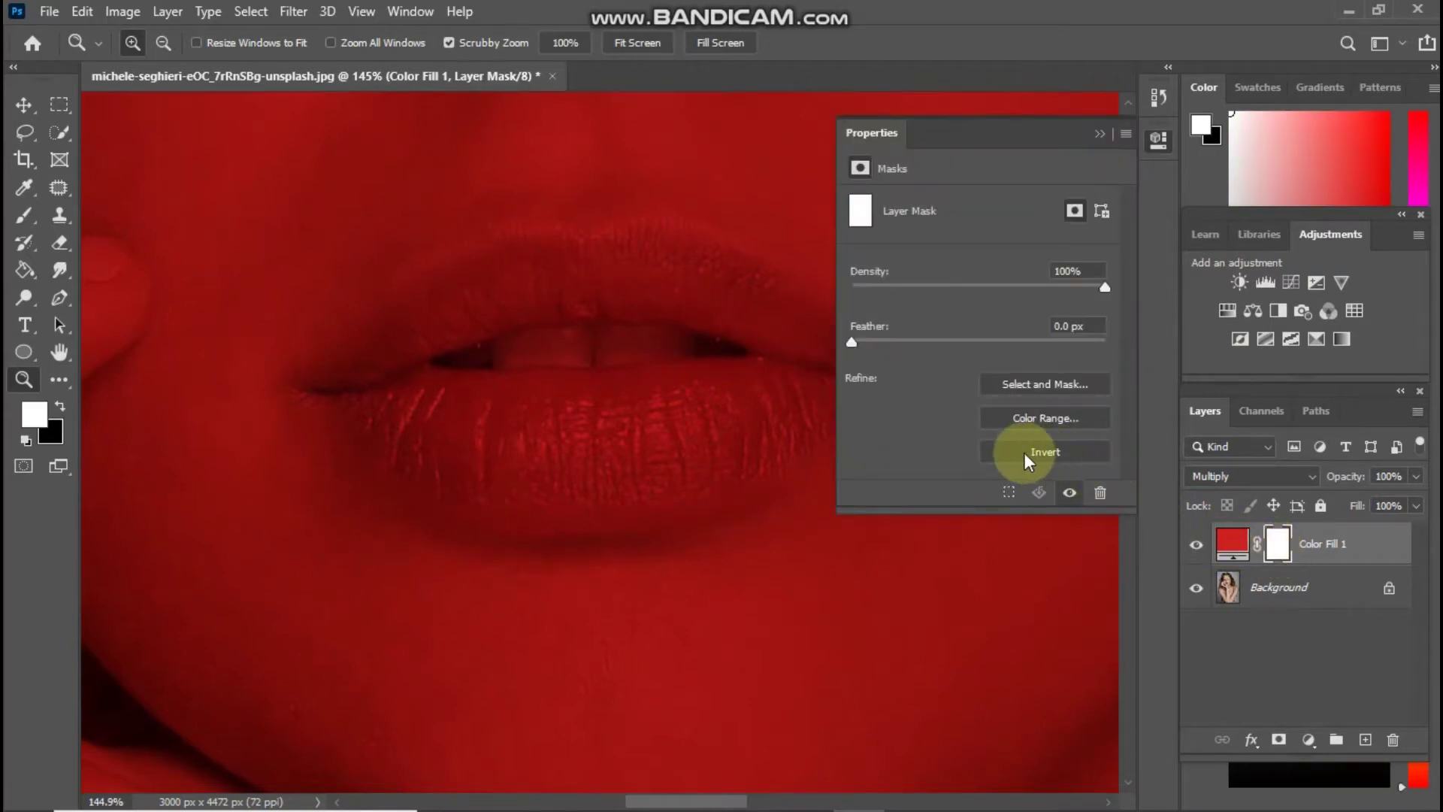
left_click(1042, 451)
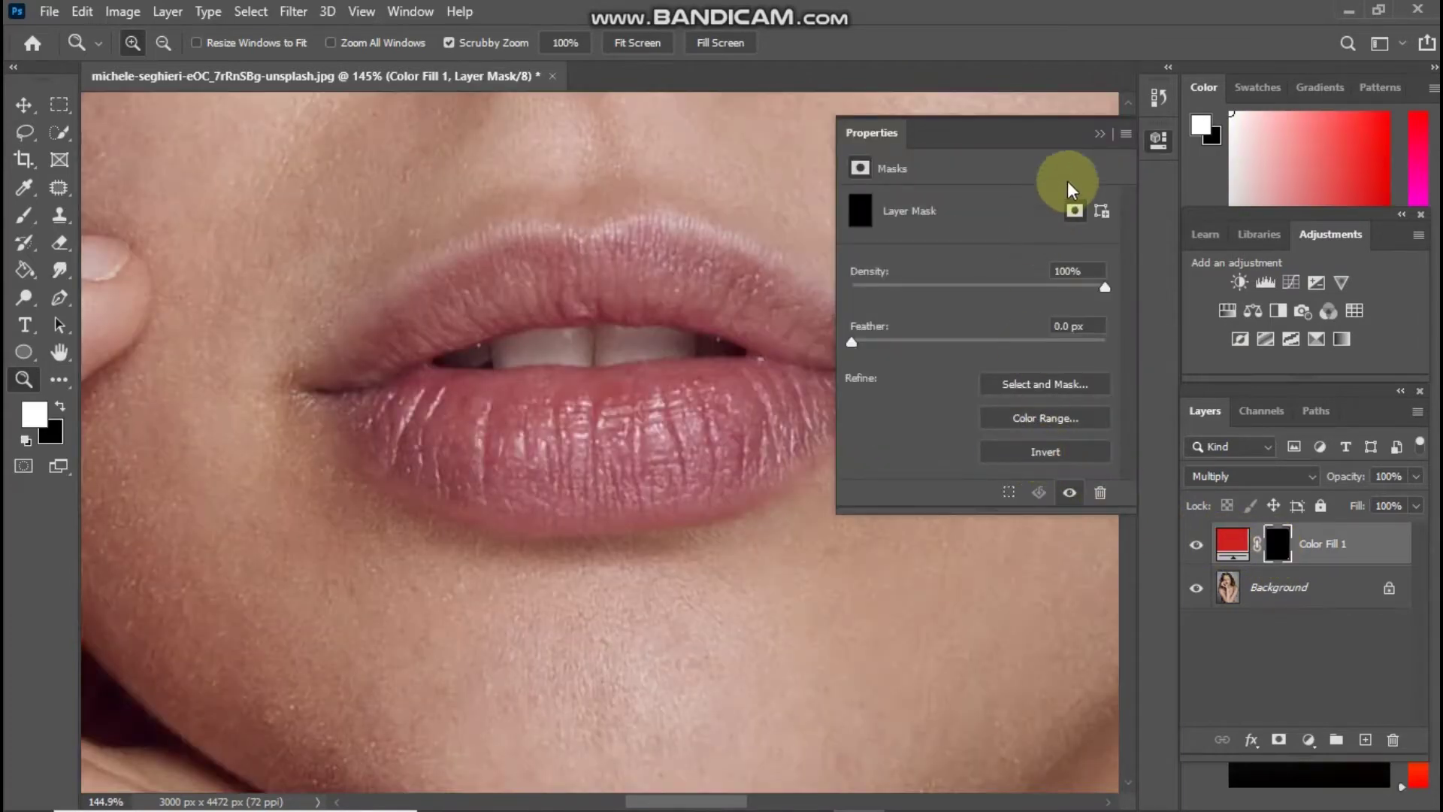
left_click(1100, 135)
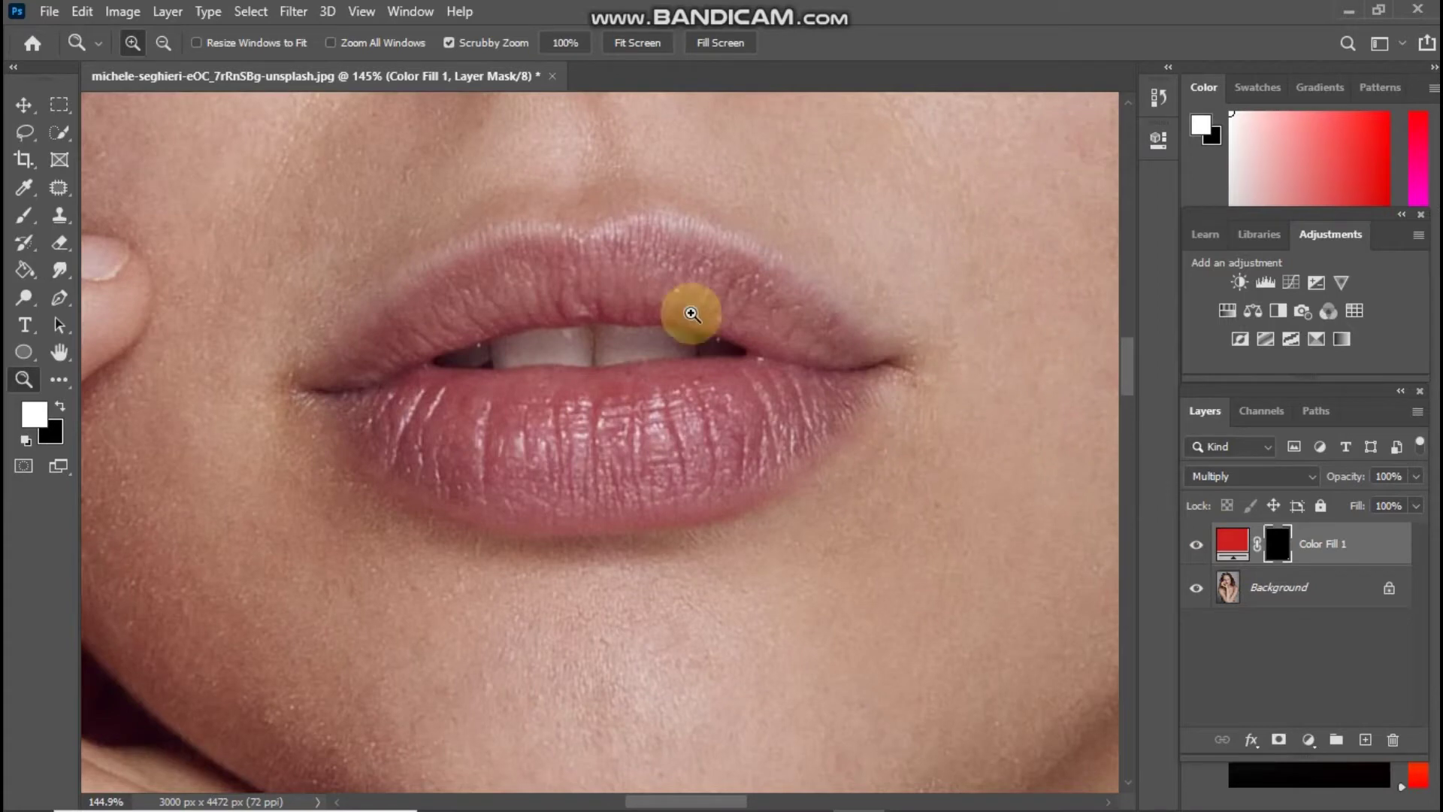
- Paint white on the fill layer's mask with the Brush tool to cover the lower lip from corner to corner in red
left_click(33, 222)
left_click(23, 380)
mouse_move(451, 485)
left_mouse_down()
mouse_move(492, 520)
mouse_move(451, 488)
left_mouse_up()
left_click(23, 216)
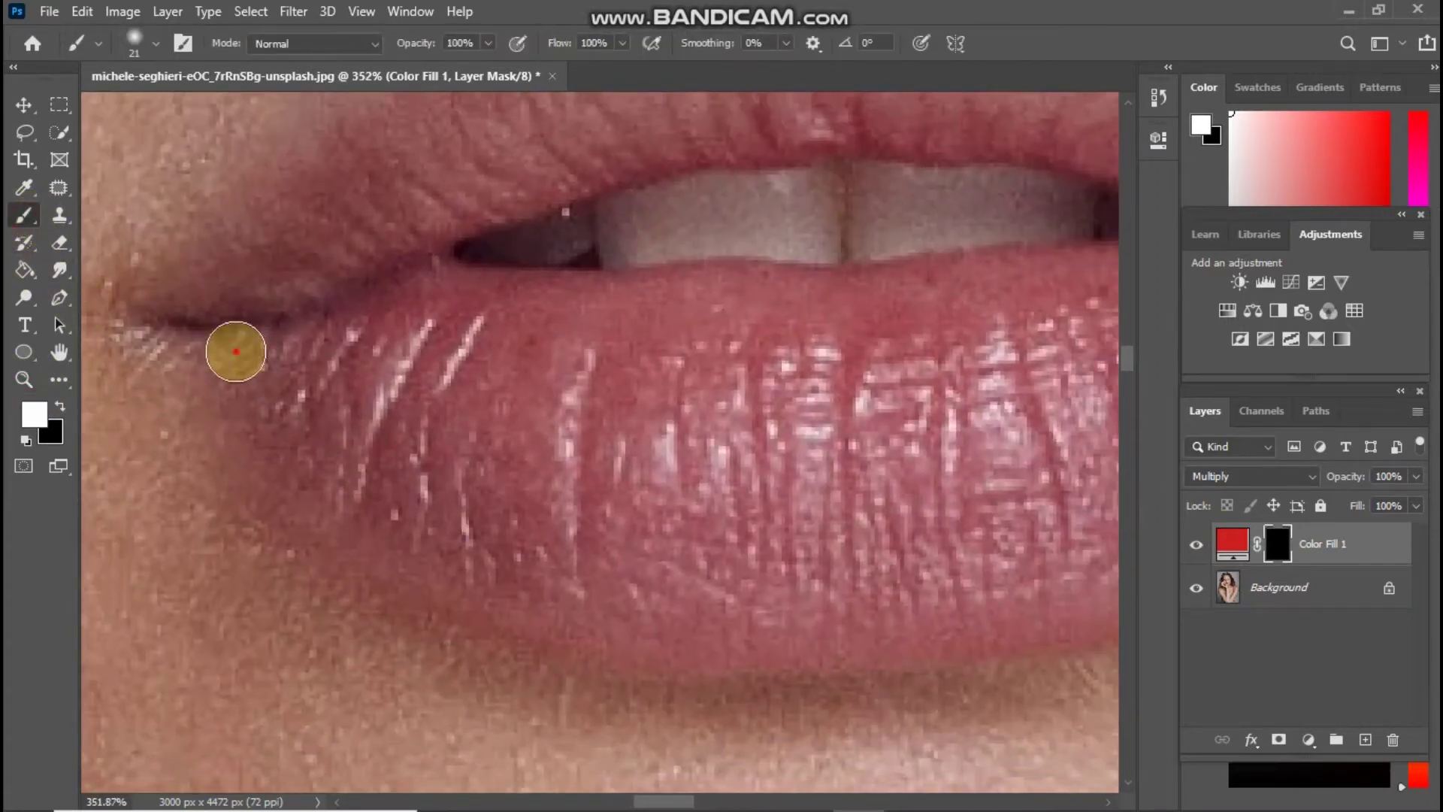
mouse_move(236, 352)
left_mouse_down()
mouse_move(261, 373)
mouse_move(215, 343)
mouse_move(180, 355)
mouse_move(229, 376)
mouse_move(359, 515)
mouse_move(518, 590)
mouse_move(387, 534)
mouse_move(252, 437)
mouse_move(211, 388)
mouse_move(431, 296)
mouse_move(651, 309)
mouse_move(724, 288)
mouse_move(307, 391)
mouse_move(346, 361)
mouse_move(515, 338)
mouse_move(402, 420)
mouse_move(315, 423)
mouse_move(393, 460)
mouse_move(425, 498)
mouse_move(386, 497)
mouse_move(438, 551)
mouse_move(633, 623)
mouse_move(553, 609)
mouse_move(501, 553)
mouse_move(602, 587)
mouse_move(510, 602)
mouse_move(653, 640)
mouse_move(830, 638)
mouse_move(575, 575)
mouse_move(604, 571)
mouse_move(561, 439)
left_mouse_up()
key("space")
key("space")
mouse_move(539, 538)
left_mouse_down()
mouse_move(494, 504)
mouse_move(739, 484)
mouse_move(869, 439)
mouse_move(733, 490)
mouse_move(370, 451)
mouse_move(492, 450)
mouse_move(363, 460)
mouse_move(683, 446)
mouse_move(561, 468)
mouse_move(332, 448)
mouse_move(162, 357)
mouse_move(148, 307)
mouse_move(197, 256)
mouse_move(158, 265)
mouse_move(238, 275)
mouse_move(343, 239)
mouse_move(226, 305)
mouse_move(307, 341)
mouse_move(354, 327)
mouse_move(236, 298)
mouse_move(559, 402)
mouse_move(384, 421)
mouse_move(443, 335)
mouse_move(456, 257)
mouse_move(554, 226)
mouse_move(406, 190)
mouse_move(460, 182)
mouse_move(421, 168)
mouse_move(560, 169)
mouse_move(570, 190)
mouse_move(513, 275)
mouse_move(324, 402)
mouse_move(370, 411)
mouse_move(582, 323)
mouse_move(529, 368)
mouse_move(599, 265)
mouse_move(615, 301)
mouse_move(578, 246)
mouse_move(432, 228)
mouse_move(644, 321)
mouse_move(575, 388)
mouse_move(677, 333)
mouse_move(811, 373)
mouse_move(755, 397)
mouse_move(789, 442)
mouse_move(849, 406)
mouse_move(757, 445)
mouse_move(850, 409)
mouse_move(573, 433)
left_mouse_up()
key("space")
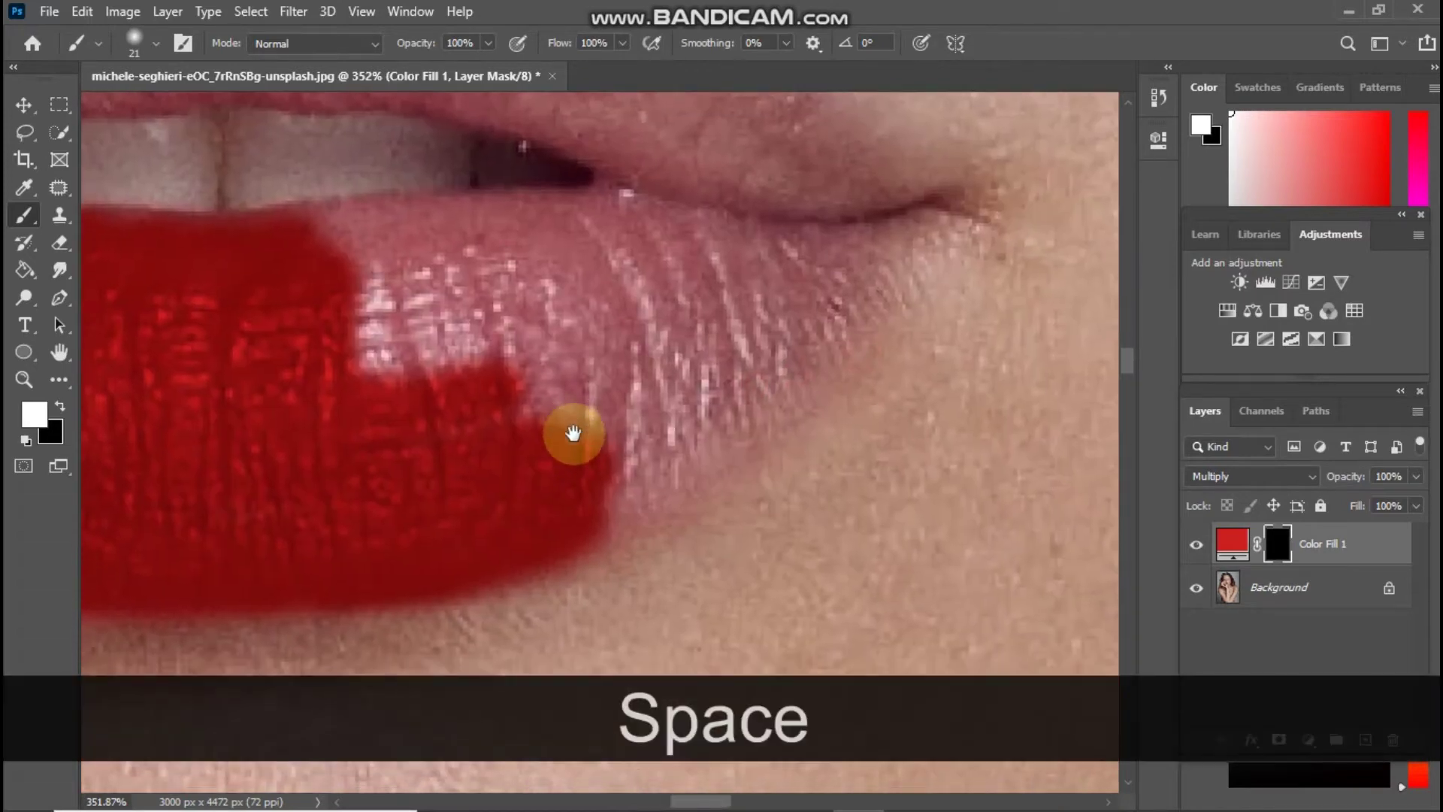
mouse_move(641, 490)
left_mouse_down()
mouse_move(763, 385)
mouse_move(586, 511)
mouse_move(814, 343)
mouse_move(880, 231)
mouse_move(877, 269)
mouse_move(909, 225)
mouse_move(888, 276)
mouse_move(730, 419)
mouse_move(682, 409)
mouse_move(595, 433)
mouse_move(612, 404)
mouse_move(435, 355)
mouse_move(436, 317)
mouse_move(327, 239)
mouse_move(637, 202)
mouse_move(474, 280)
mouse_move(478, 251)
mouse_move(544, 272)
mouse_move(601, 327)
mouse_move(603, 385)
mouse_move(469, 348)
mouse_move(672, 366)
mouse_move(659, 409)
mouse_move(694, 425)
mouse_move(839, 252)
mouse_move(784, 300)
mouse_move(710, 295)
mouse_move(713, 246)
mouse_move(657, 242)
mouse_move(801, 246)
mouse_move(619, 241)
mouse_move(590, 293)
mouse_move(819, 245)
left_mouse_up()
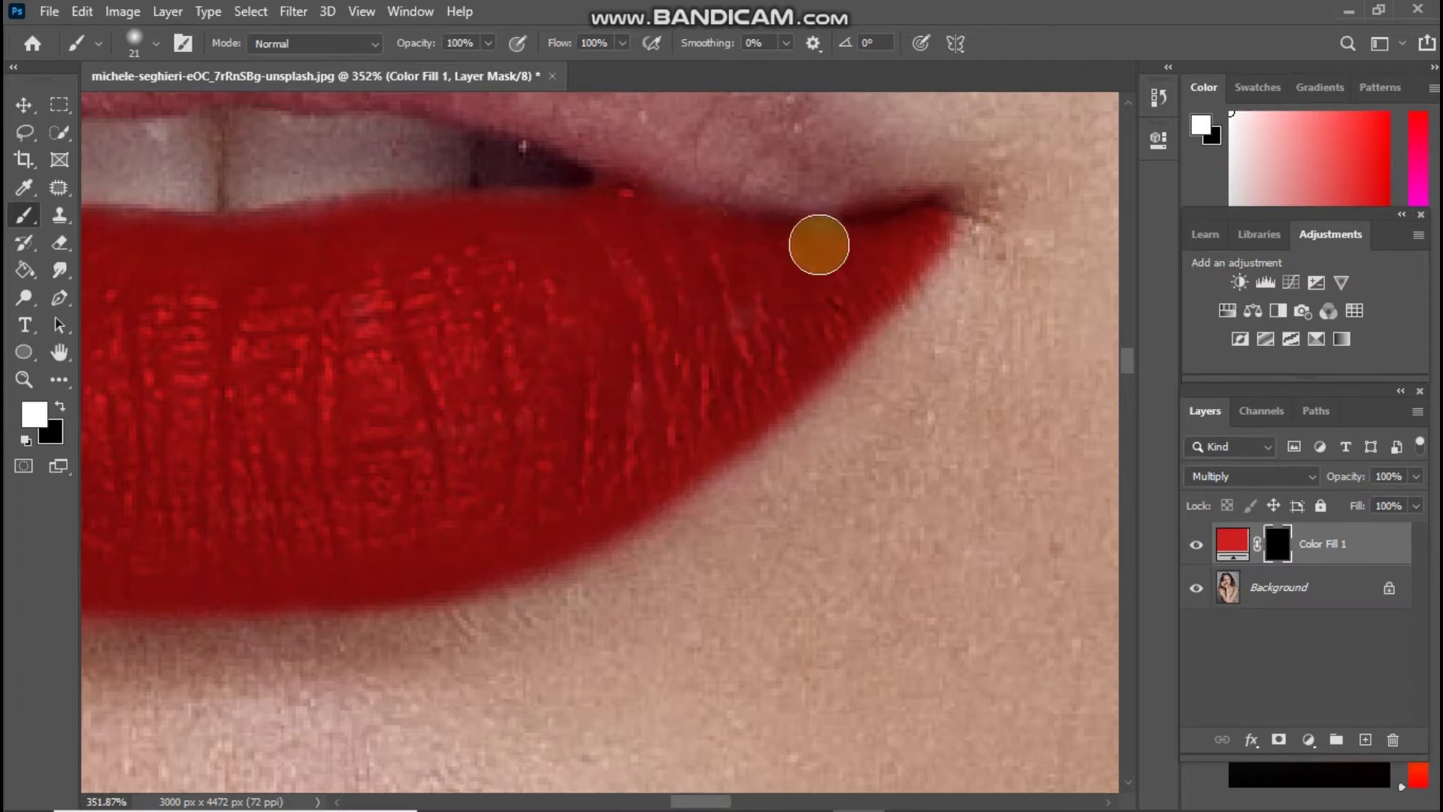
- Touch up the mask in white at the lower lip's left corner and along its upper edge
key("space")
left_click_drag(715, 323, 782, 403)
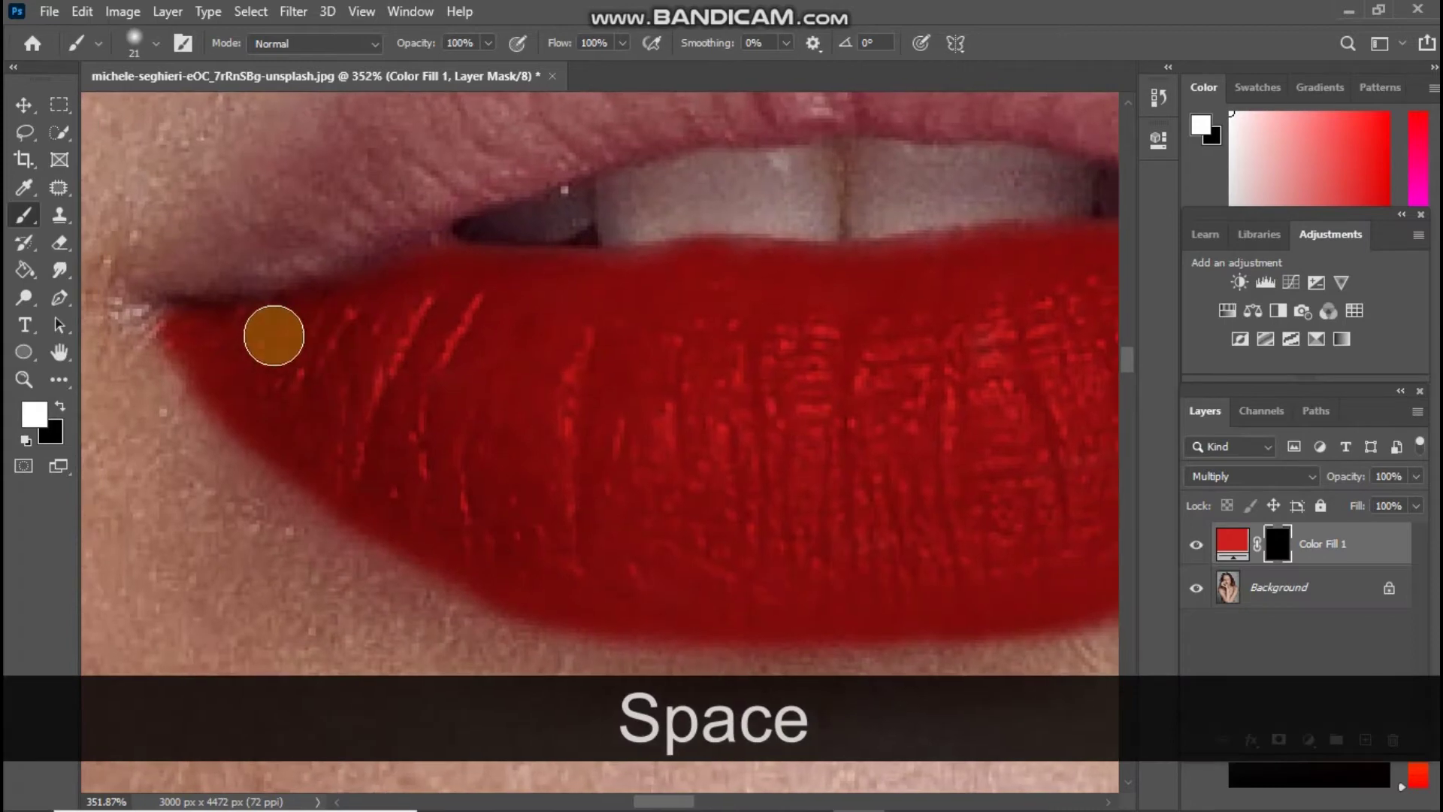
mouse_move(156, 299)
left_mouse_down()
mouse_move(364, 313)
mouse_move(413, 273)
mouse_move(357, 303)
mouse_move(409, 271)
mouse_move(302, 301)
mouse_move(509, 306)
mouse_move(657, 276)
mouse_move(929, 264)
left_mouse_up()
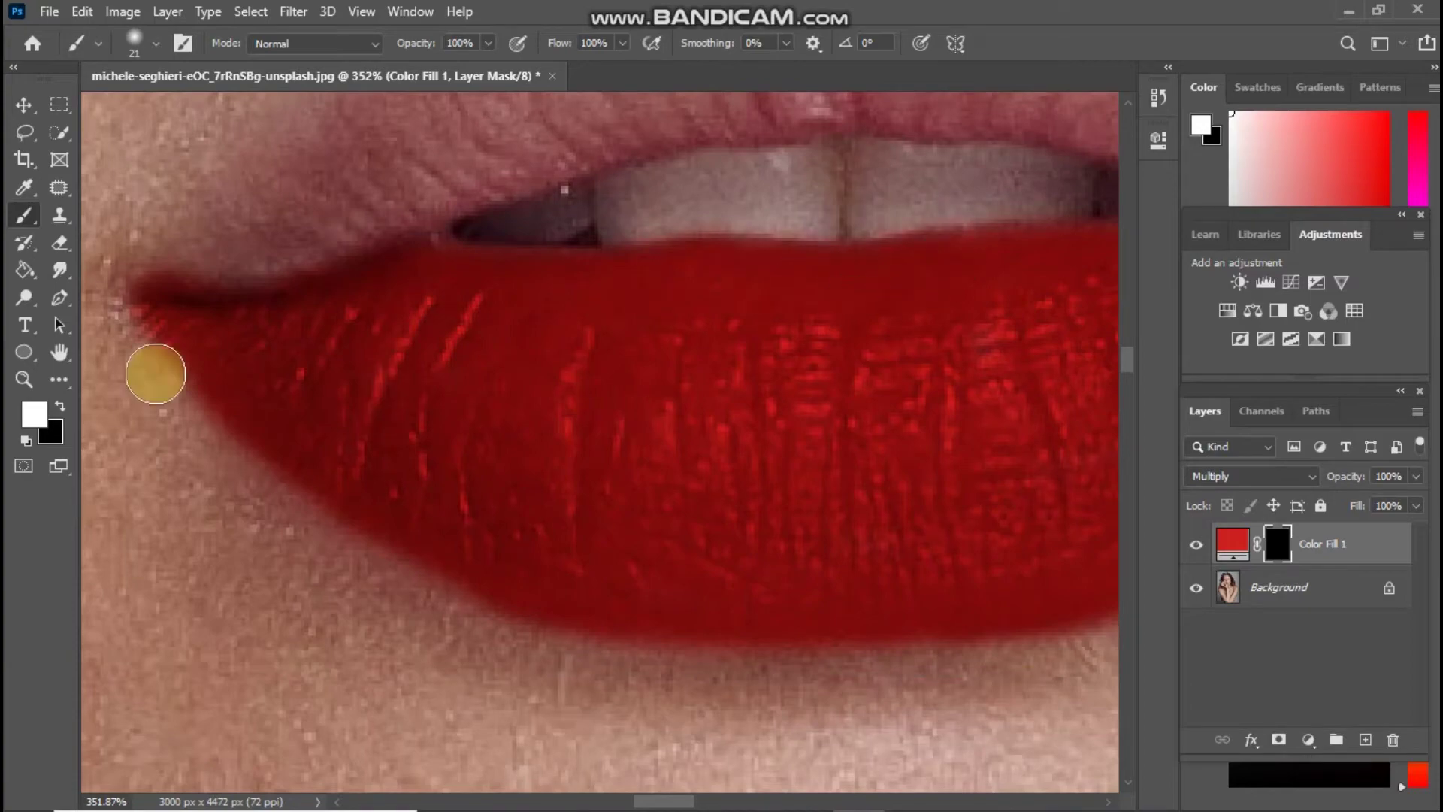
left_click(24, 379)
left_click_drag(429, 406, 790, 477)
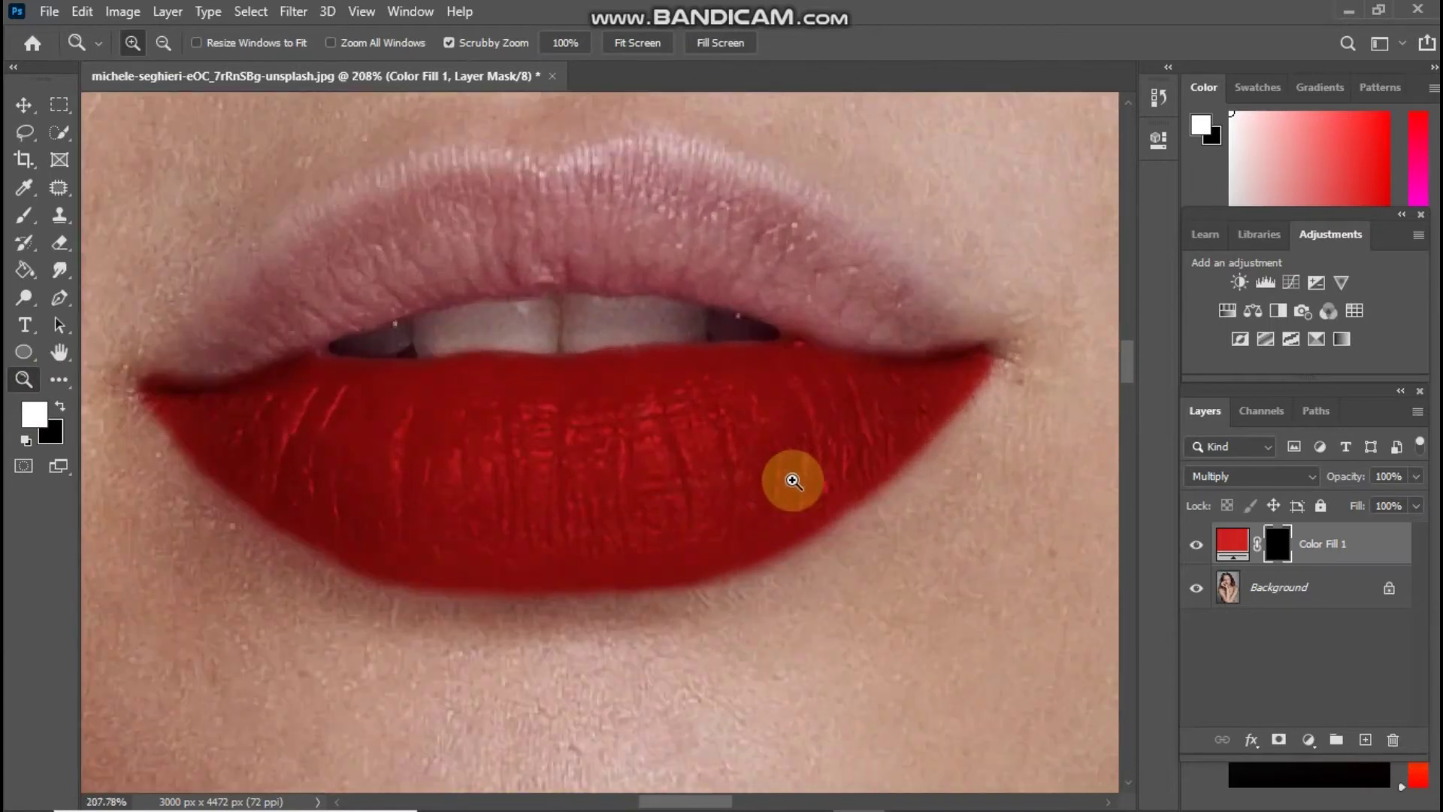
left_click(1396, 554)
double_click(1400, 556)
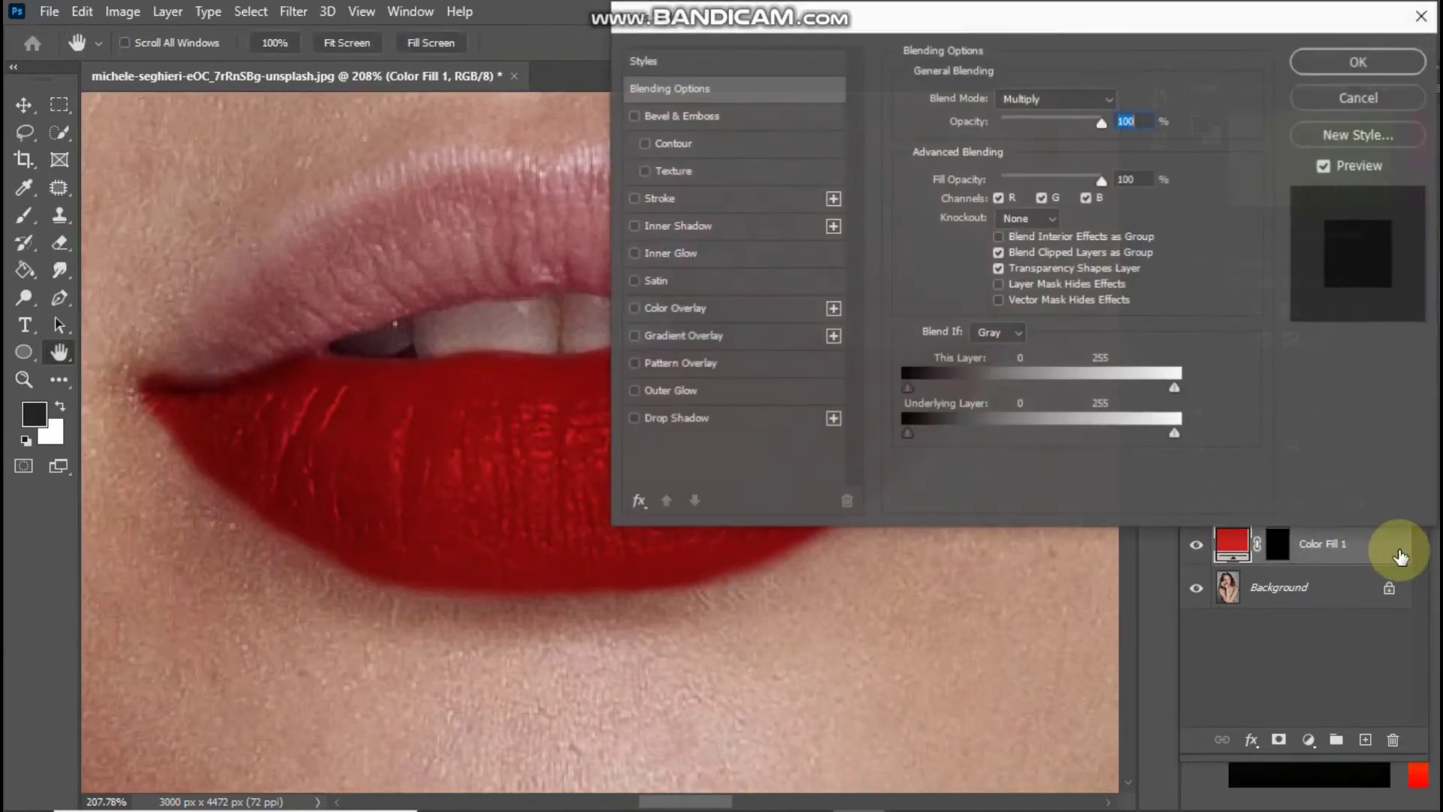
left_click(1333, 101)
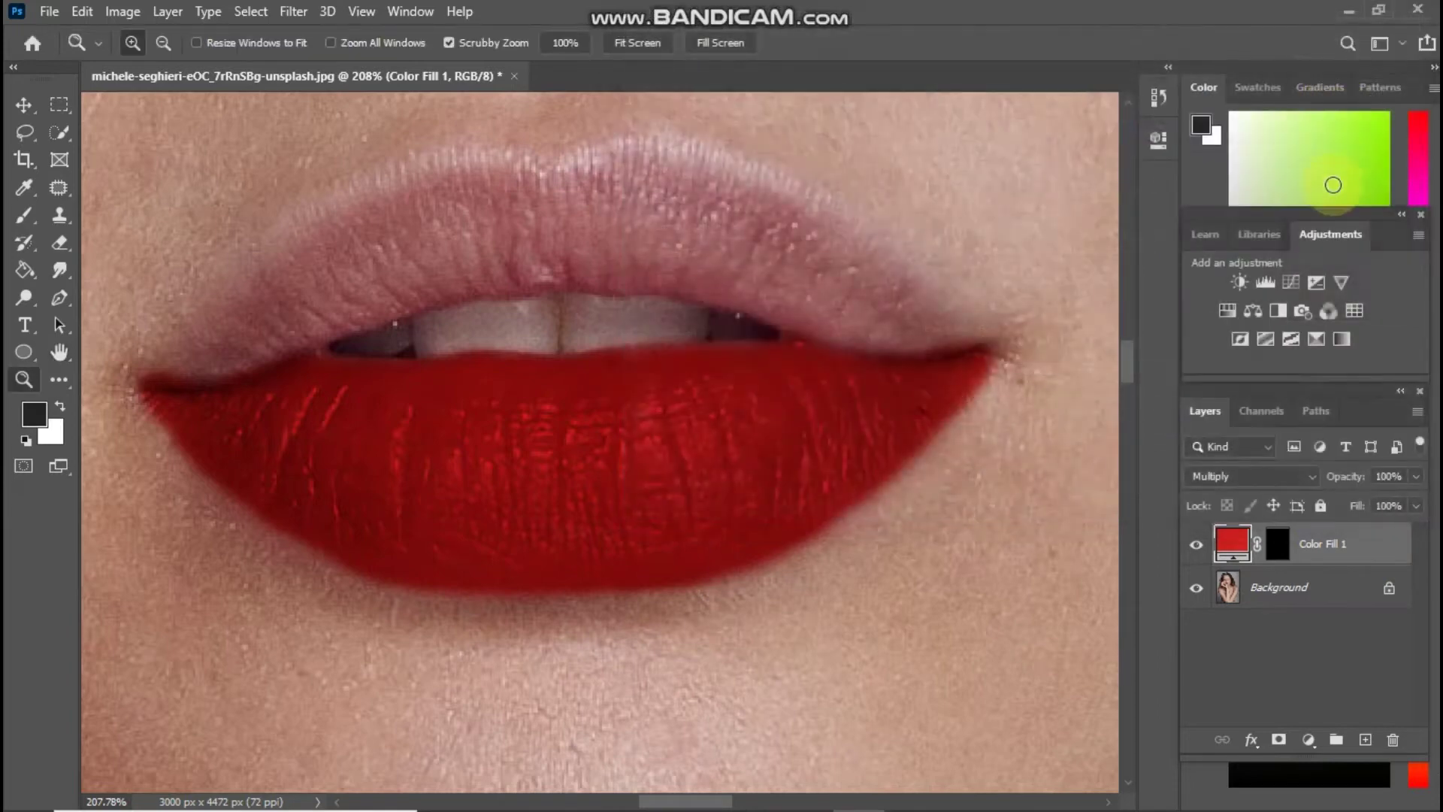
- In the red fill layer's Blending Options, split the Blend If white slider for Underlying Layer to 92 / 255
right_click(1385, 552)
key("F1")
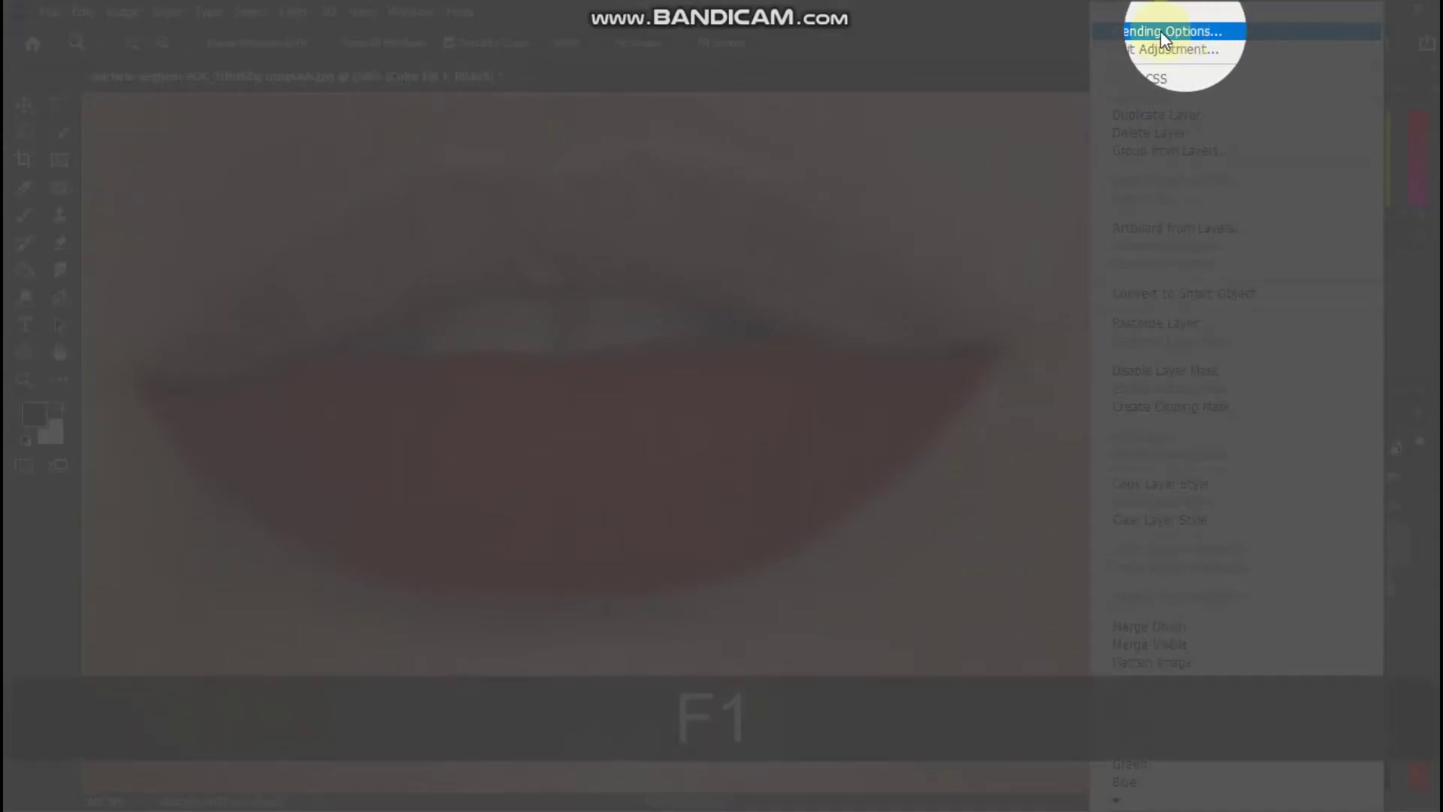
left_click(1167, 30)
key("F1")
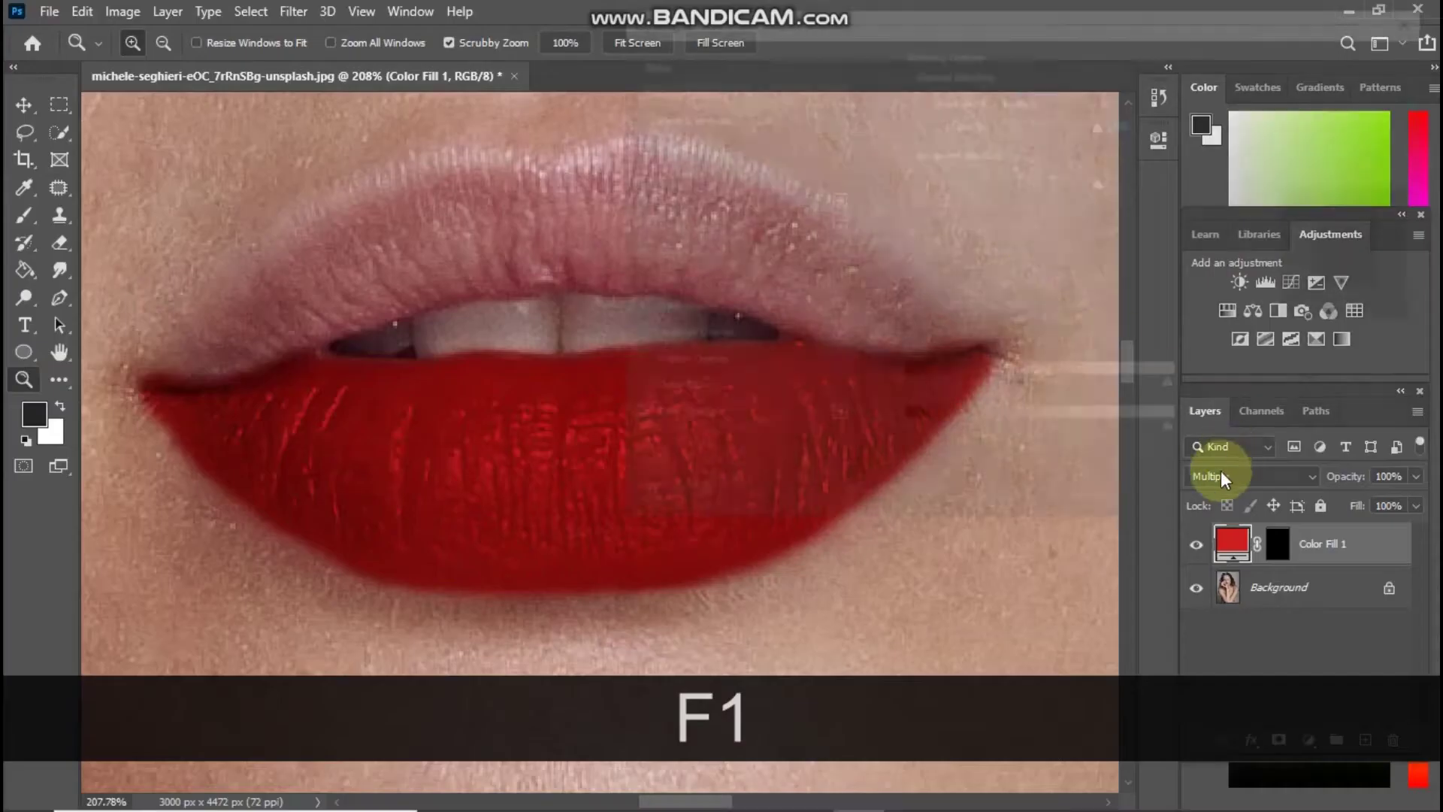
left_click_drag(1174, 441, 1154, 439)
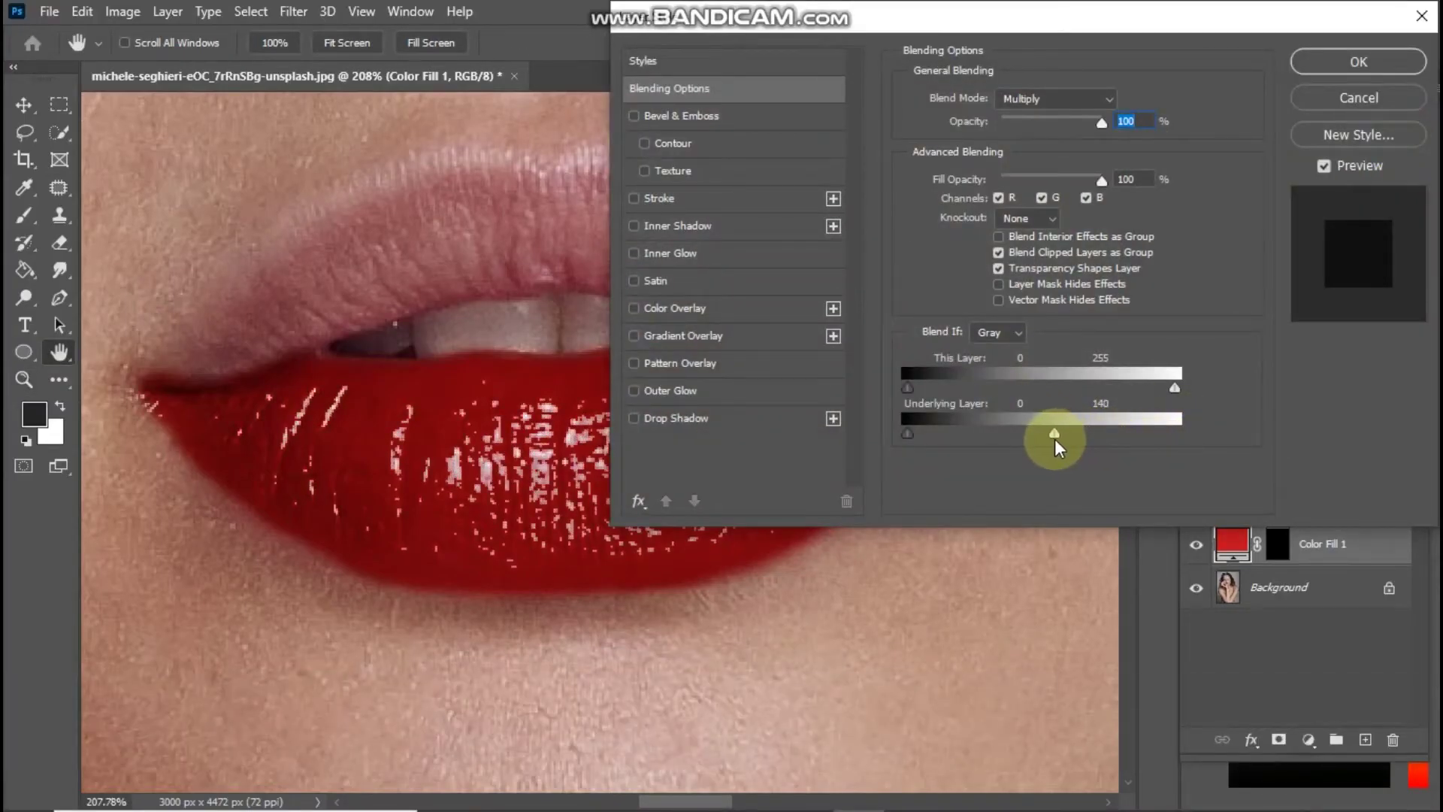
key("alt")
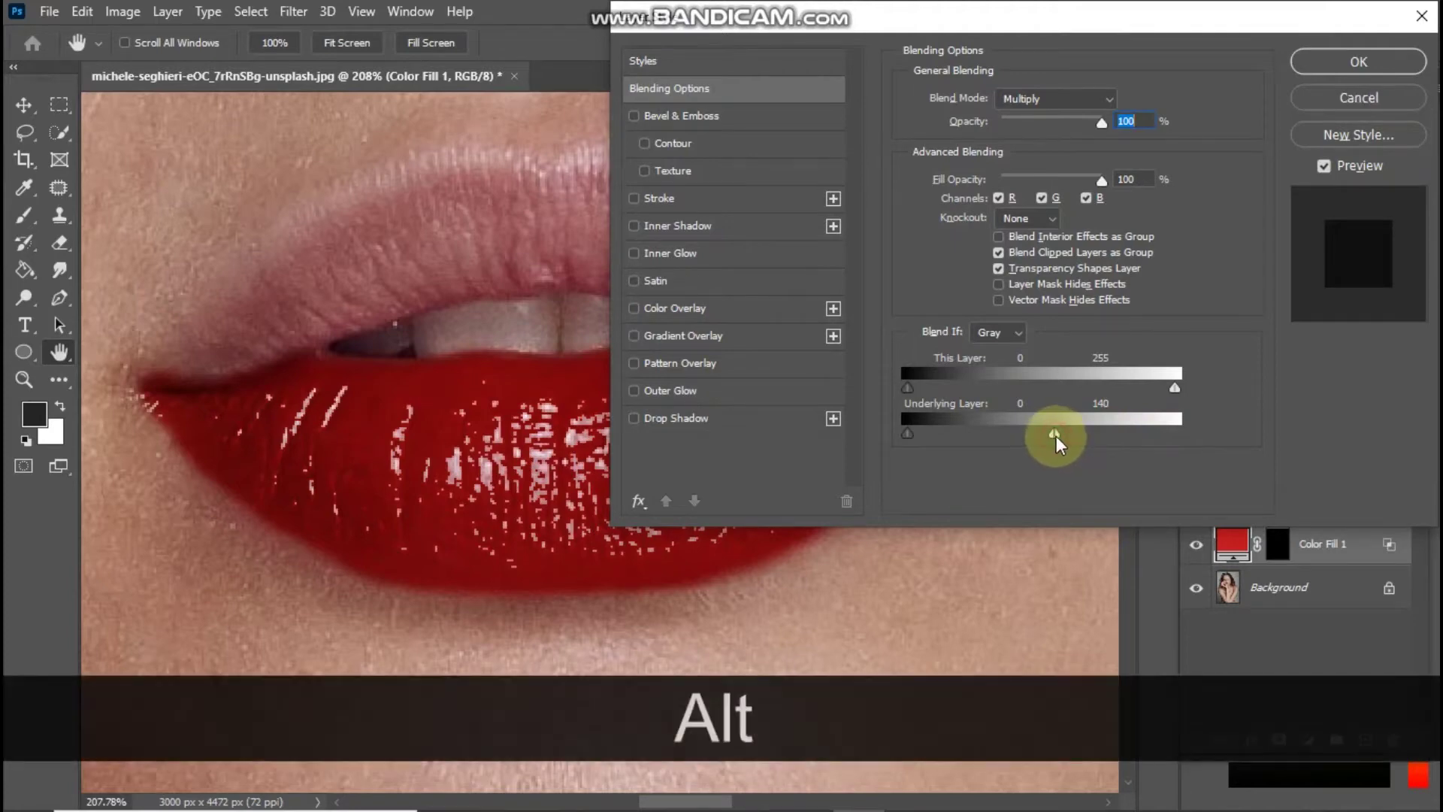
left_click_drag(1055, 434, 1206, 440)
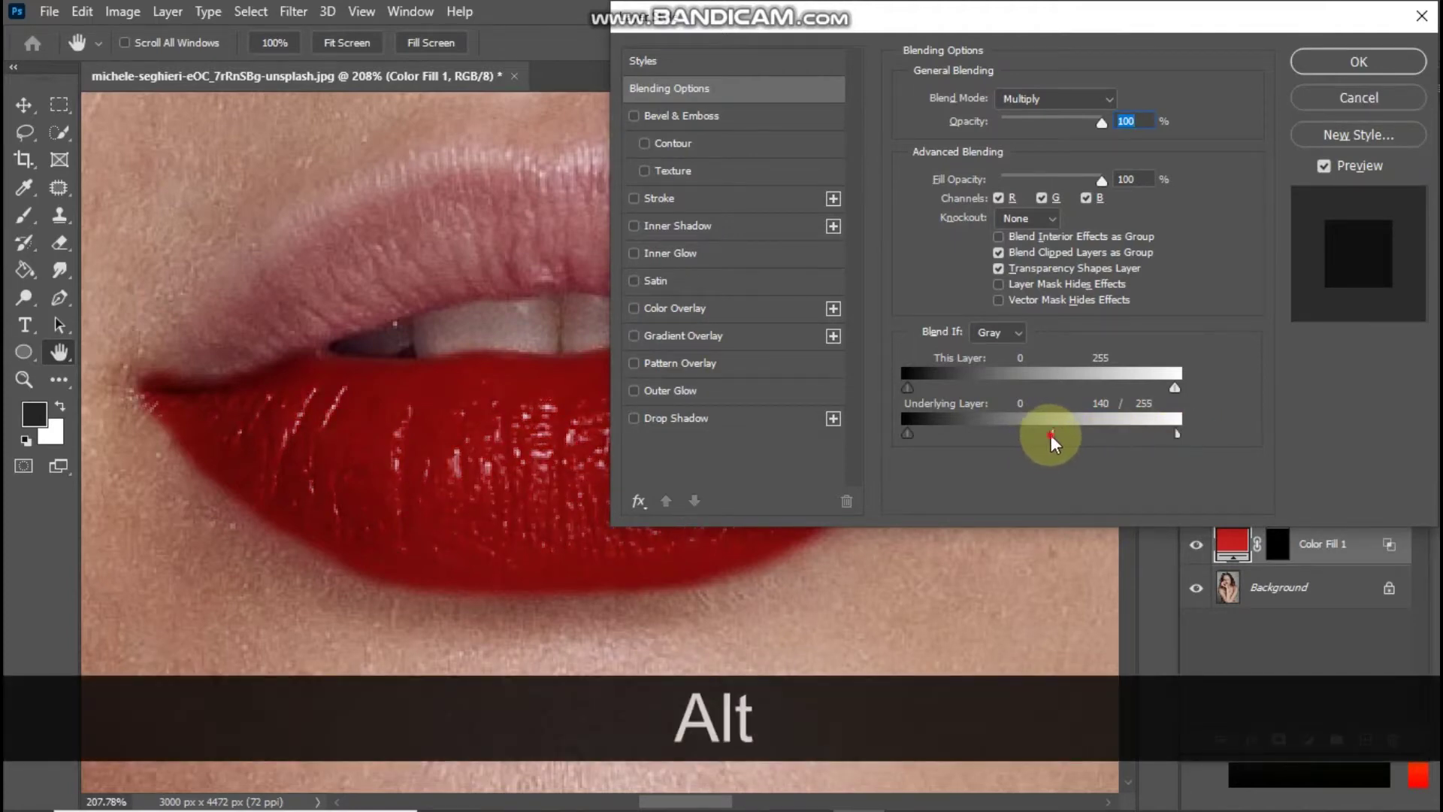
left_click_drag(1051, 435, 1004, 431)
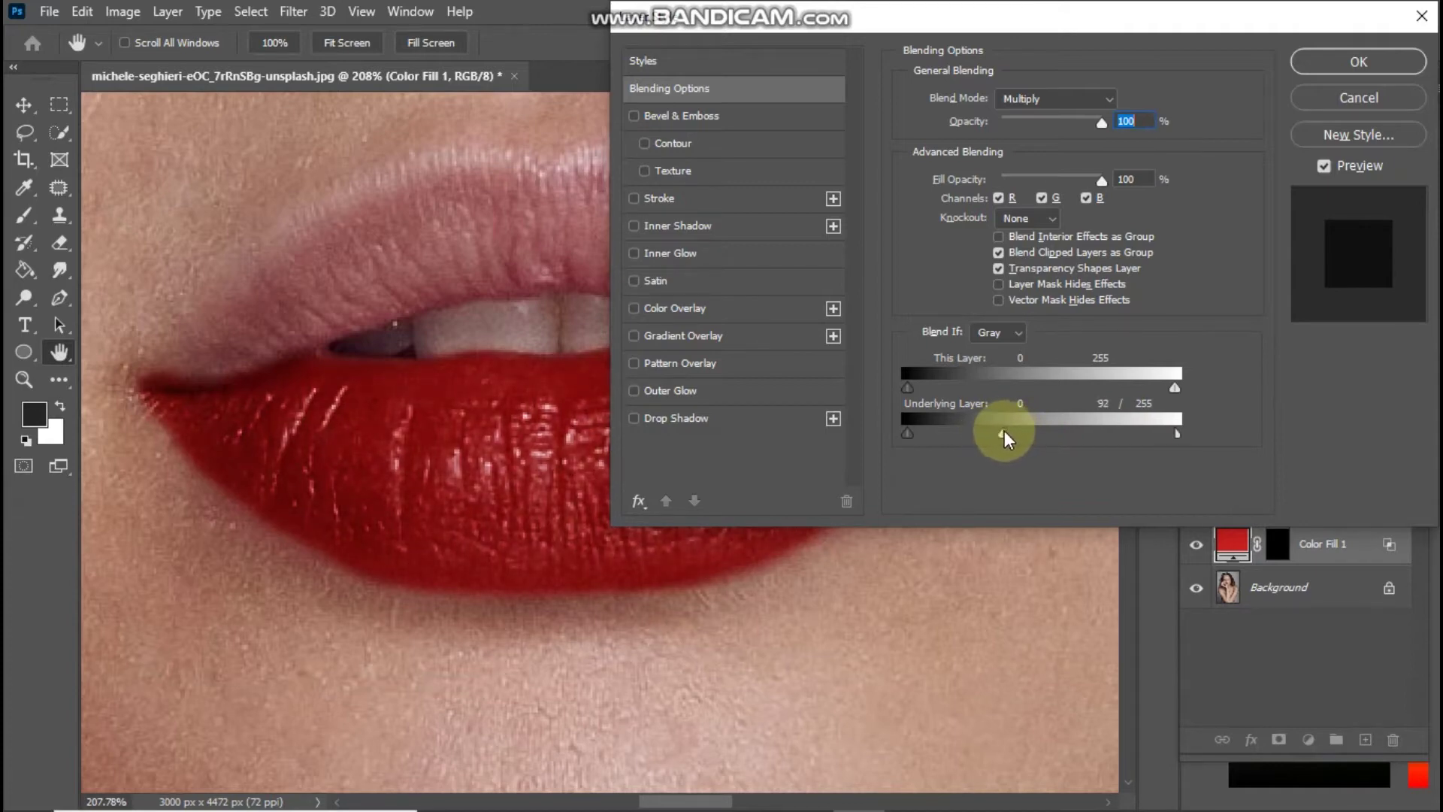
left_click(1326, 71)
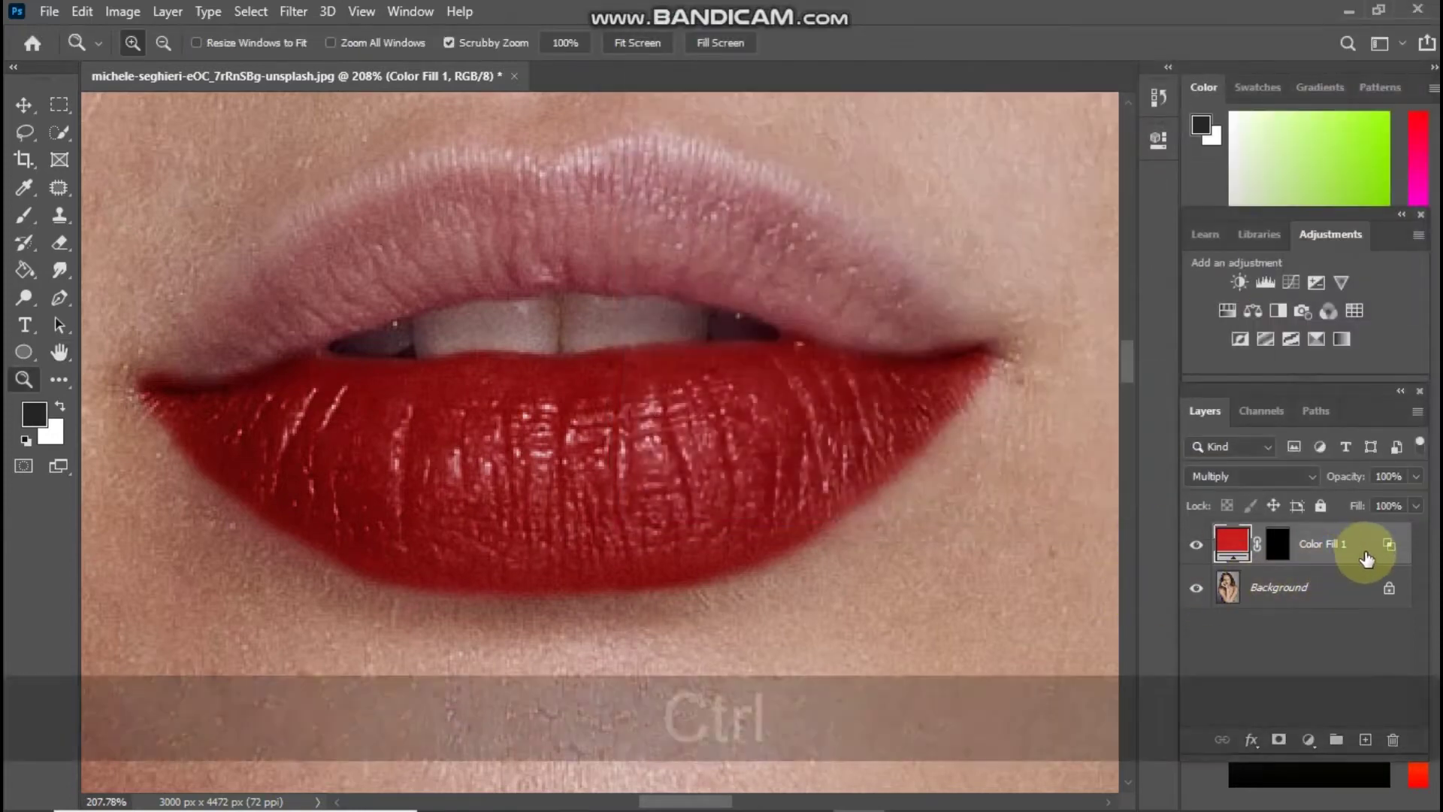
- Duplicate the red fill layer and move the copy's split Underlying Layer white slider back toward 255
key("ctrl+j")
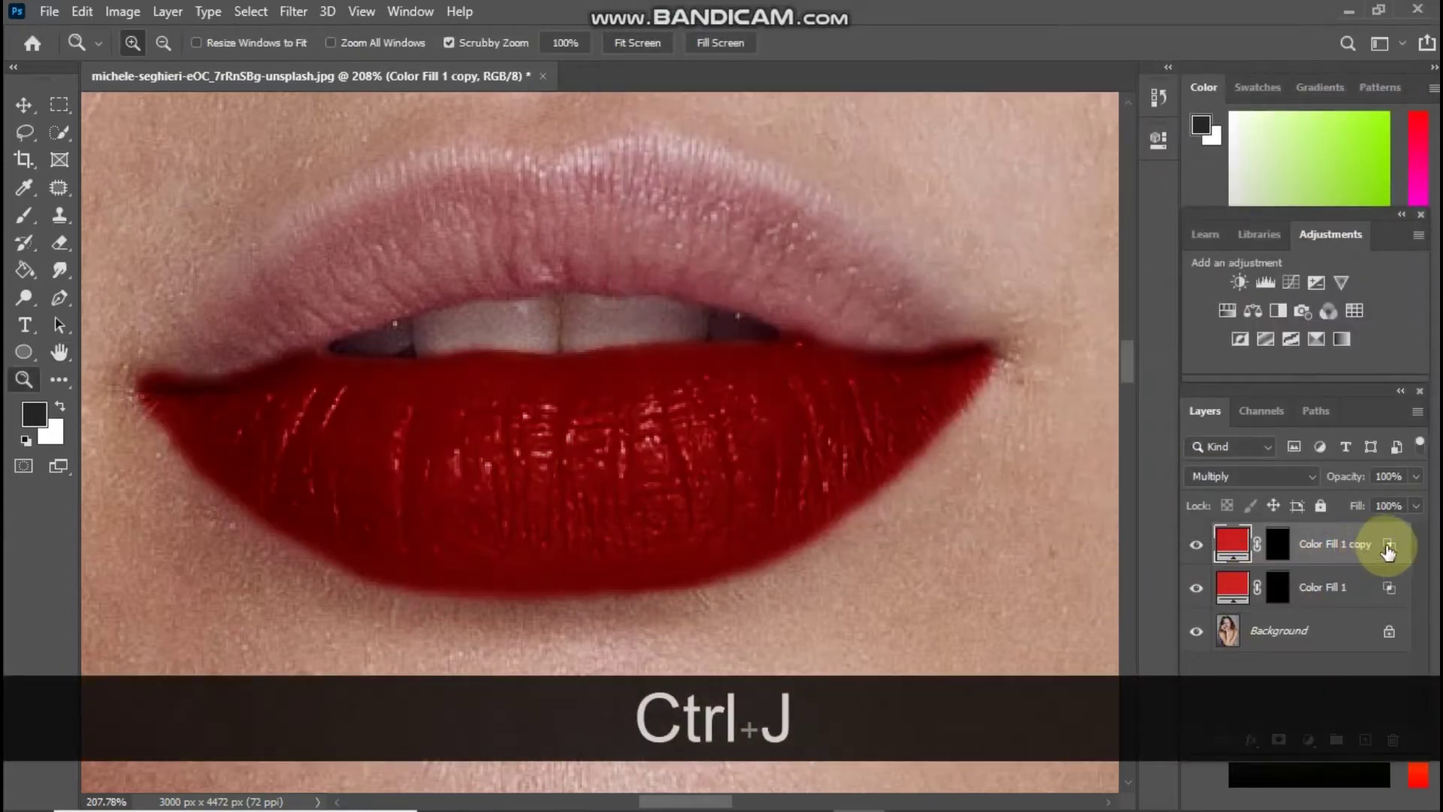
right_click(1388, 551)
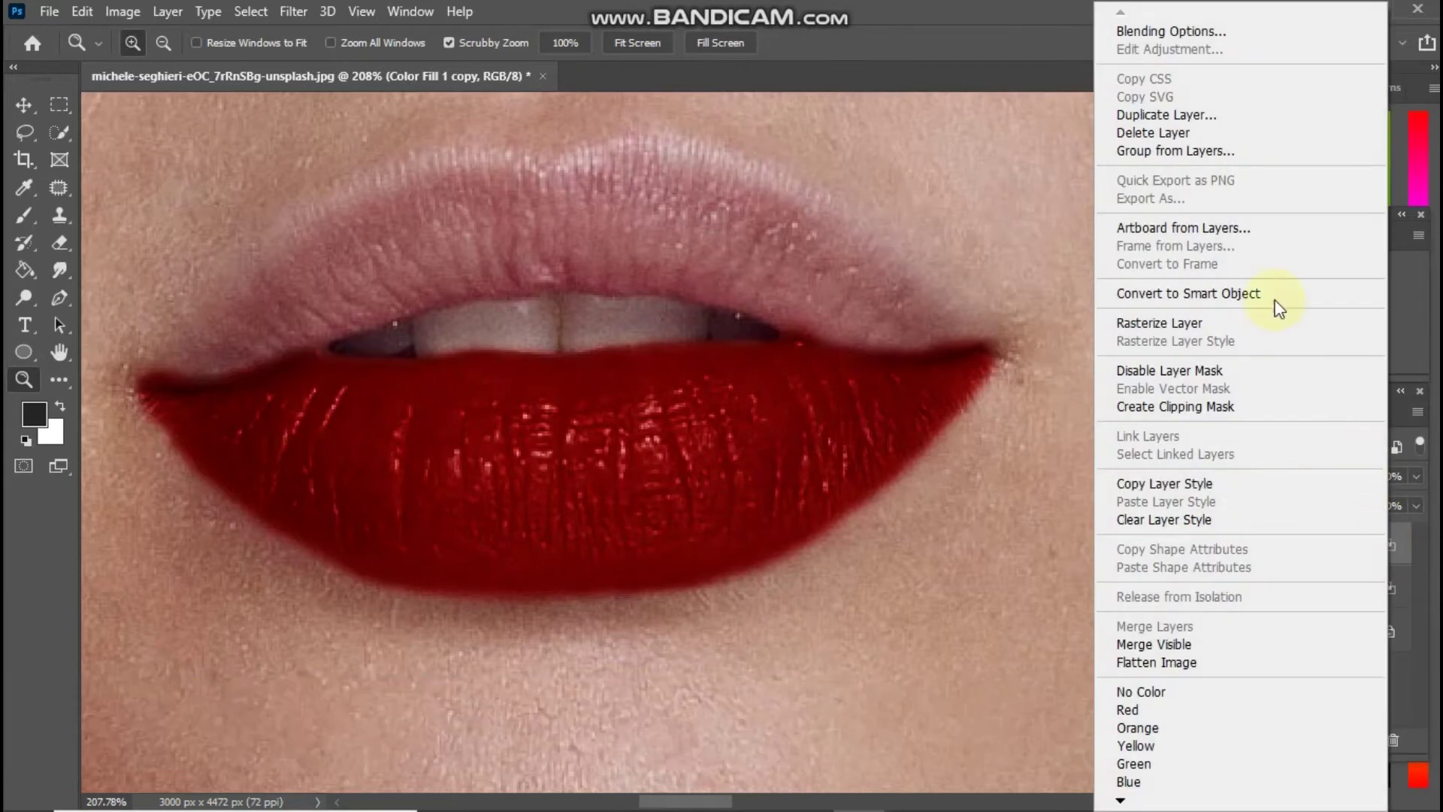
left_click(1193, 33)
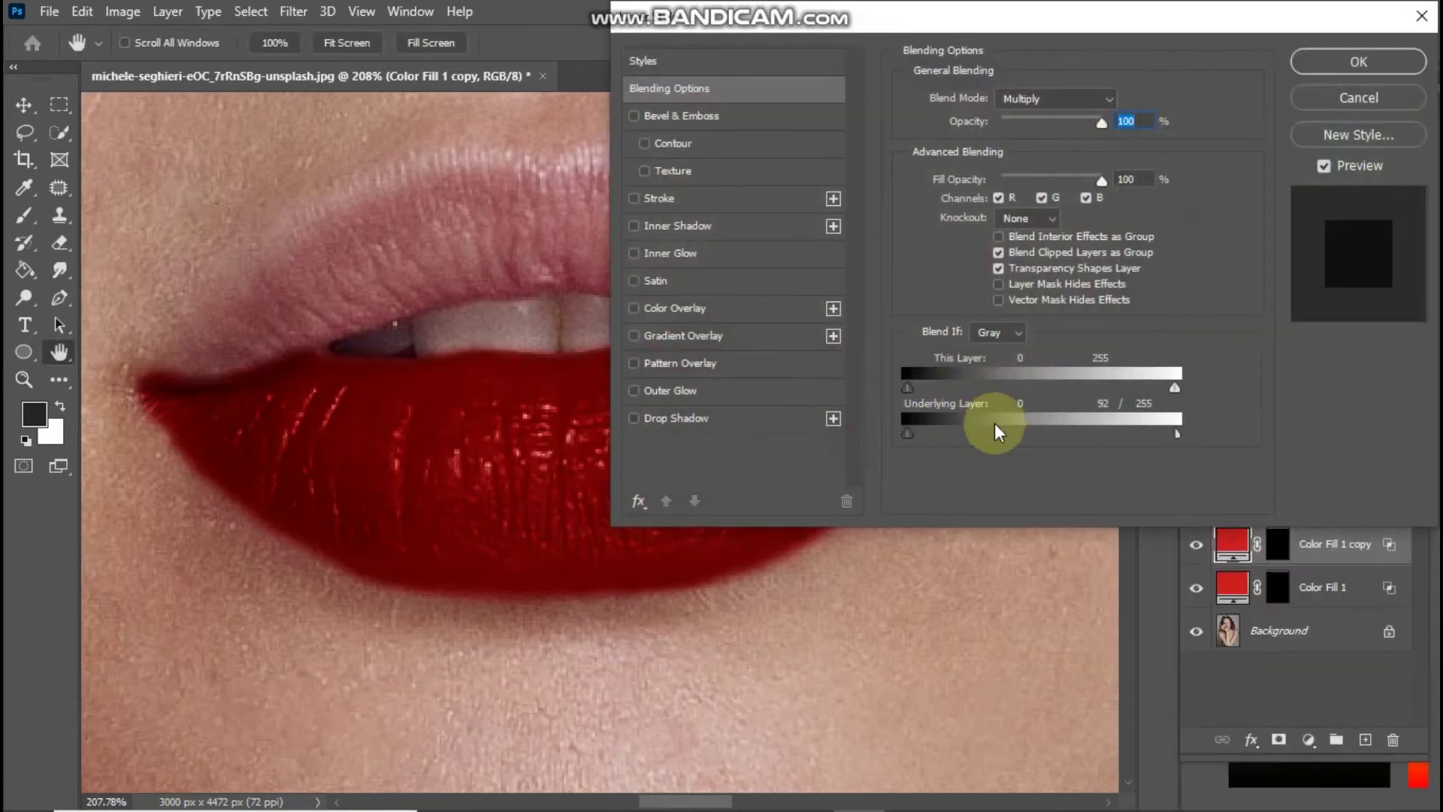
left_click_drag(1003, 434, 1142, 435)
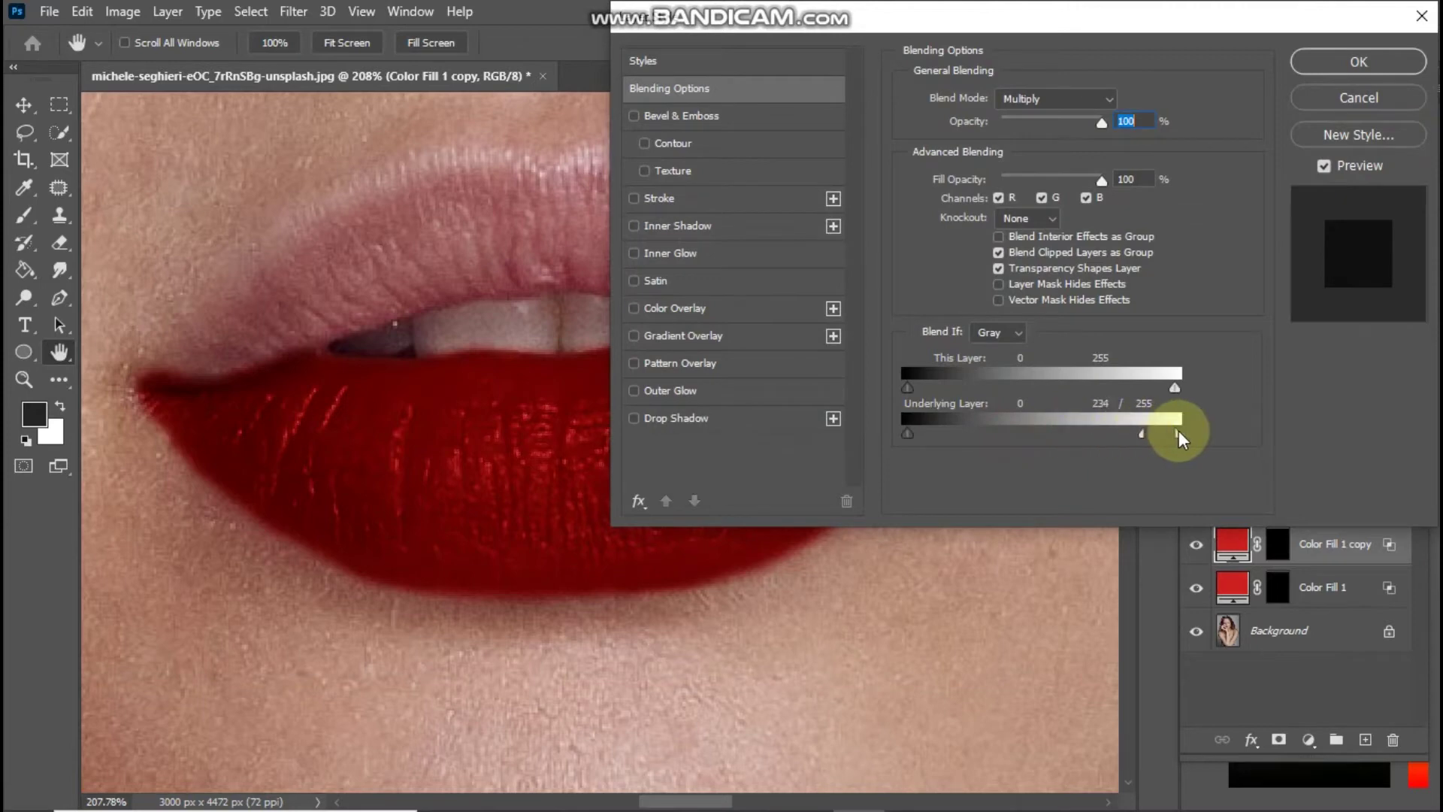
left_click(1325, 63)
- Set the duplicated fill layer's blend mode to Screen
left_click(1255, 478)
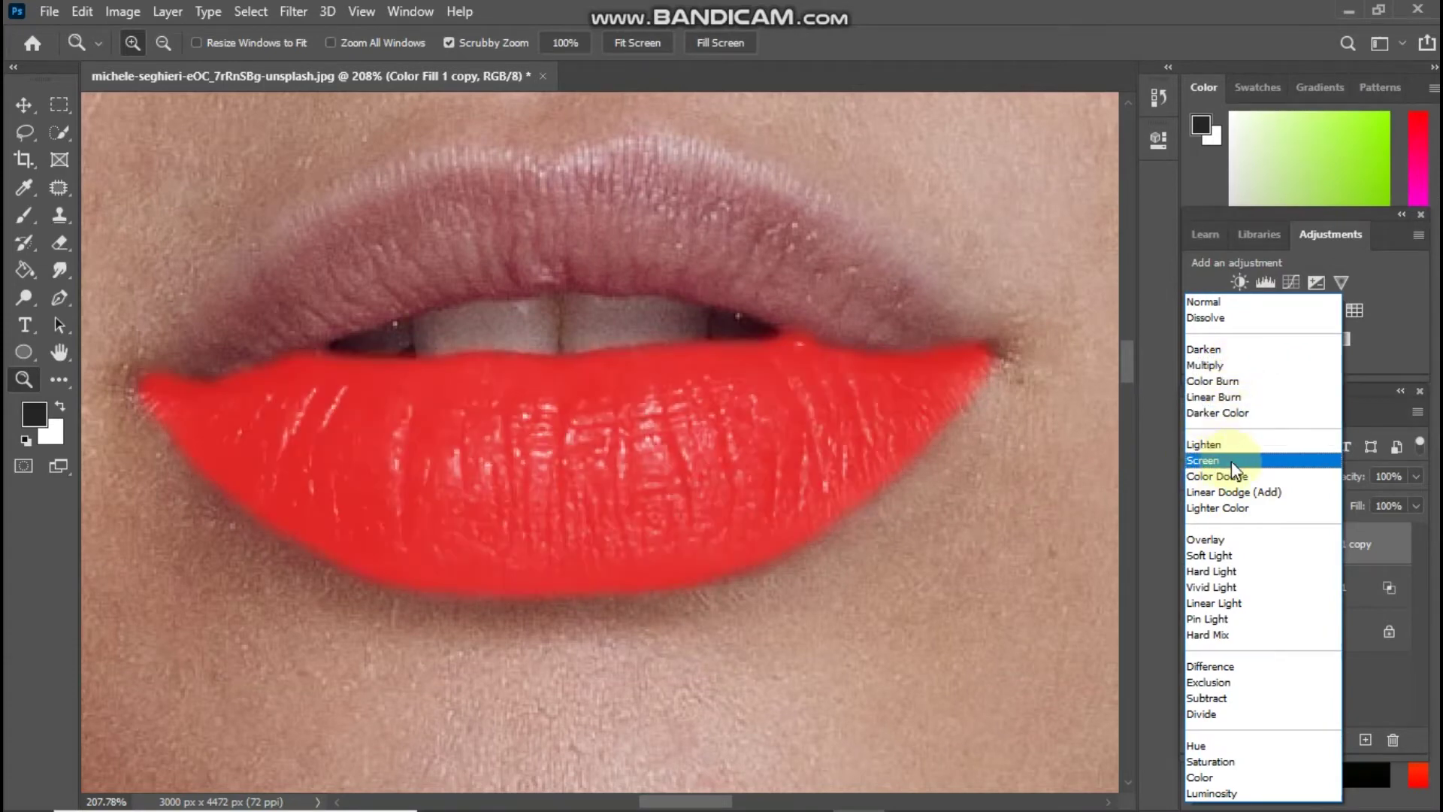
left_click(1230, 461)
- In the Screen fill copy's Blending Options, split the Blend If black slider for Underlying Layer to about 51 / 132
right_click(1395, 554)
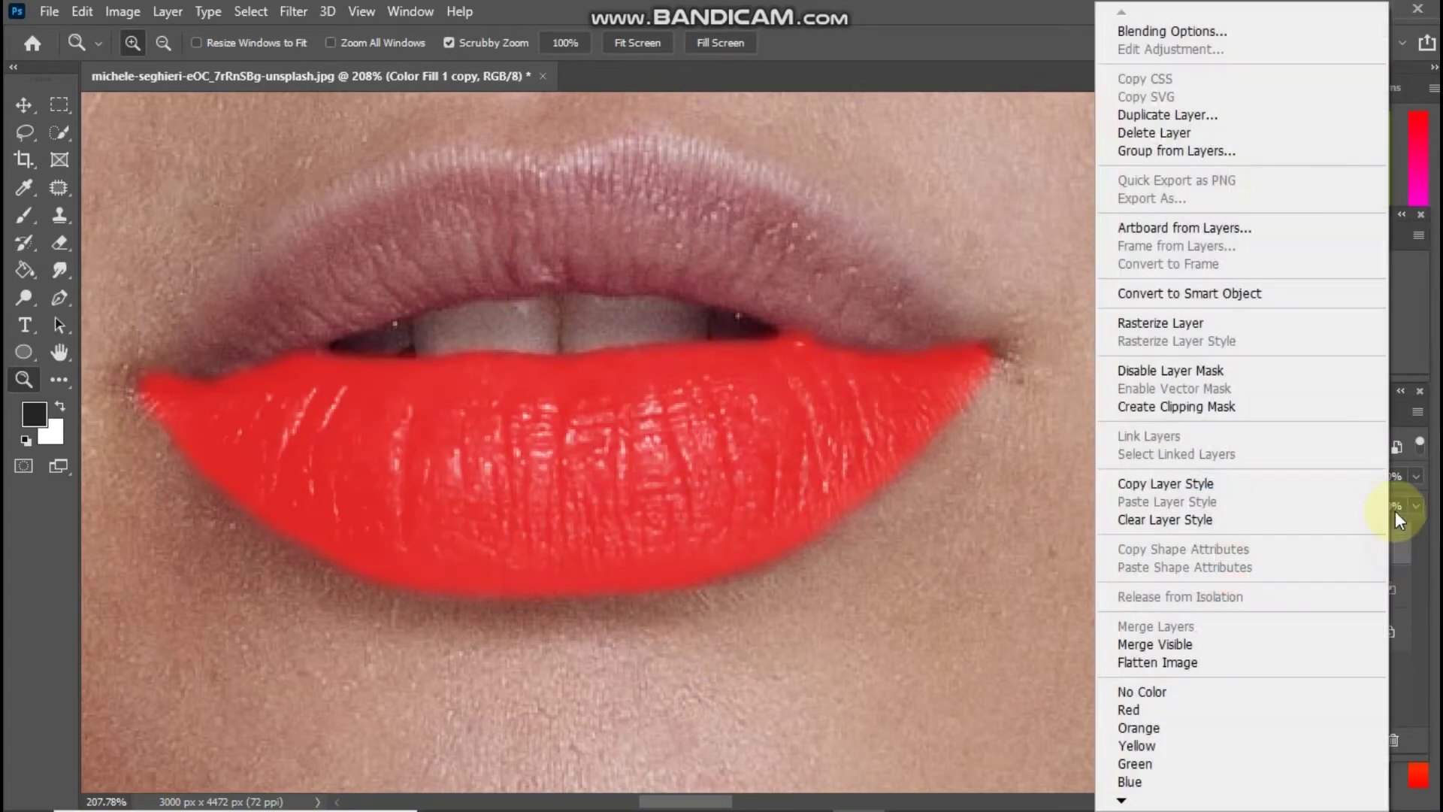
left_click(1190, 31)
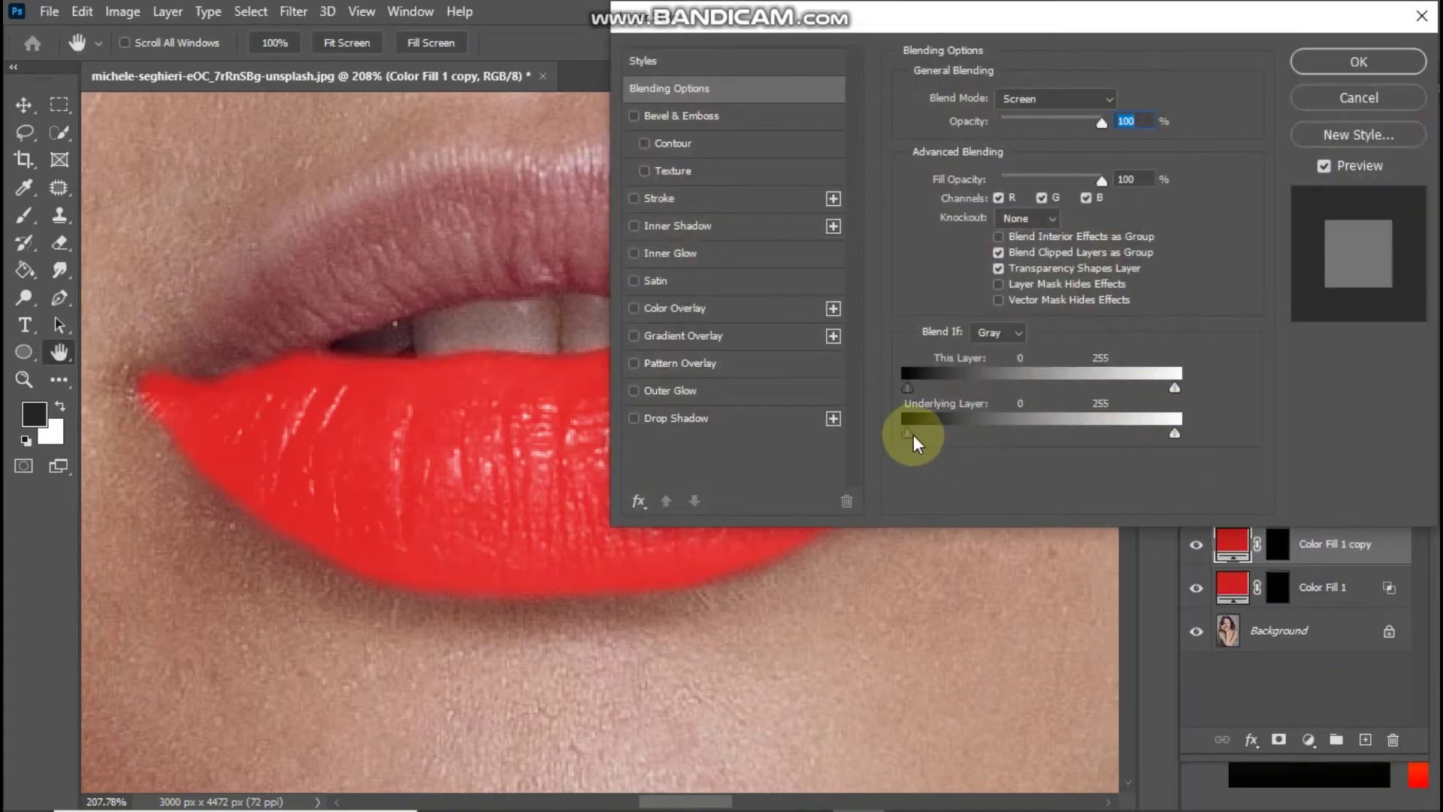
left_click_drag(913, 435, 1021, 436)
key("alt")
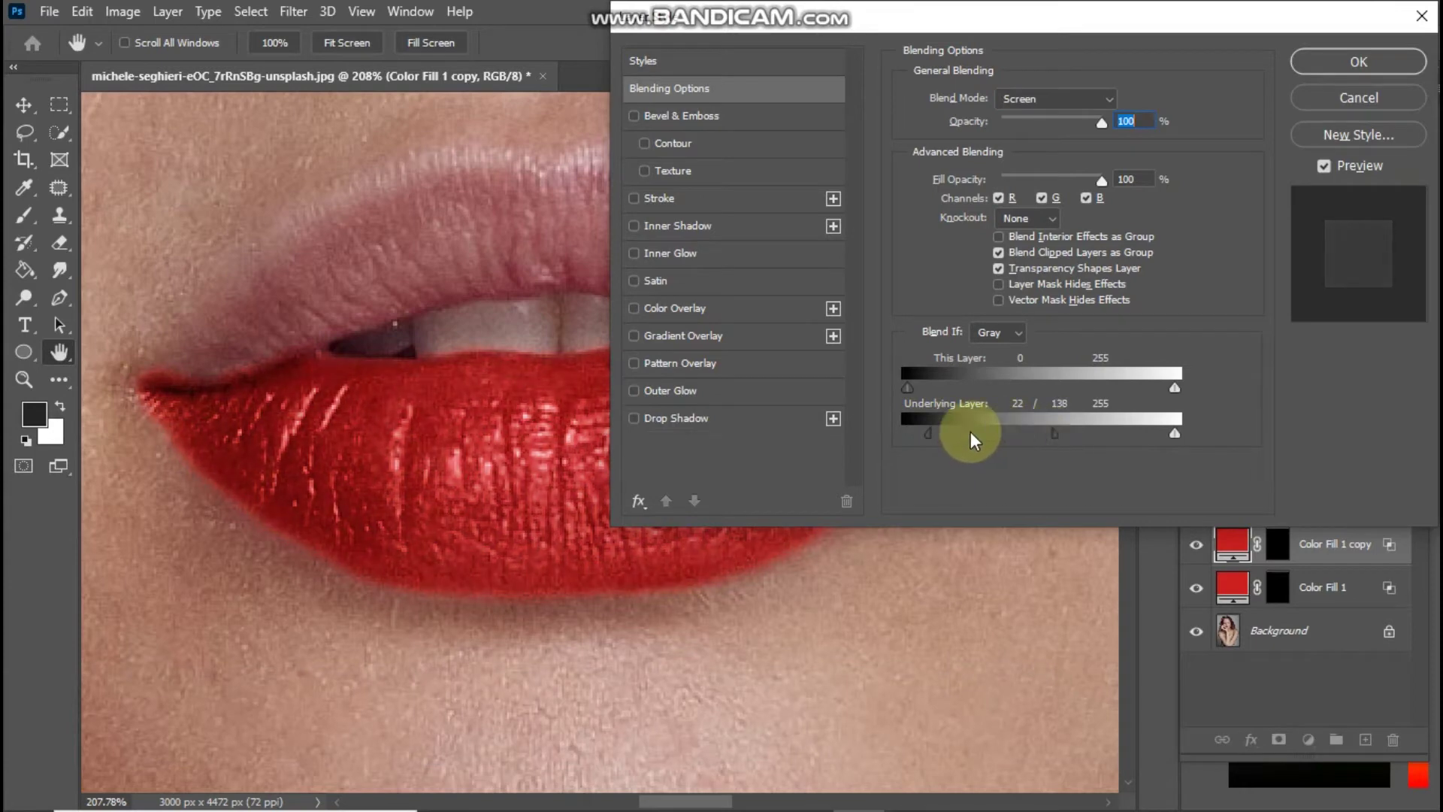
left_click_drag(916, 436, 946, 431)
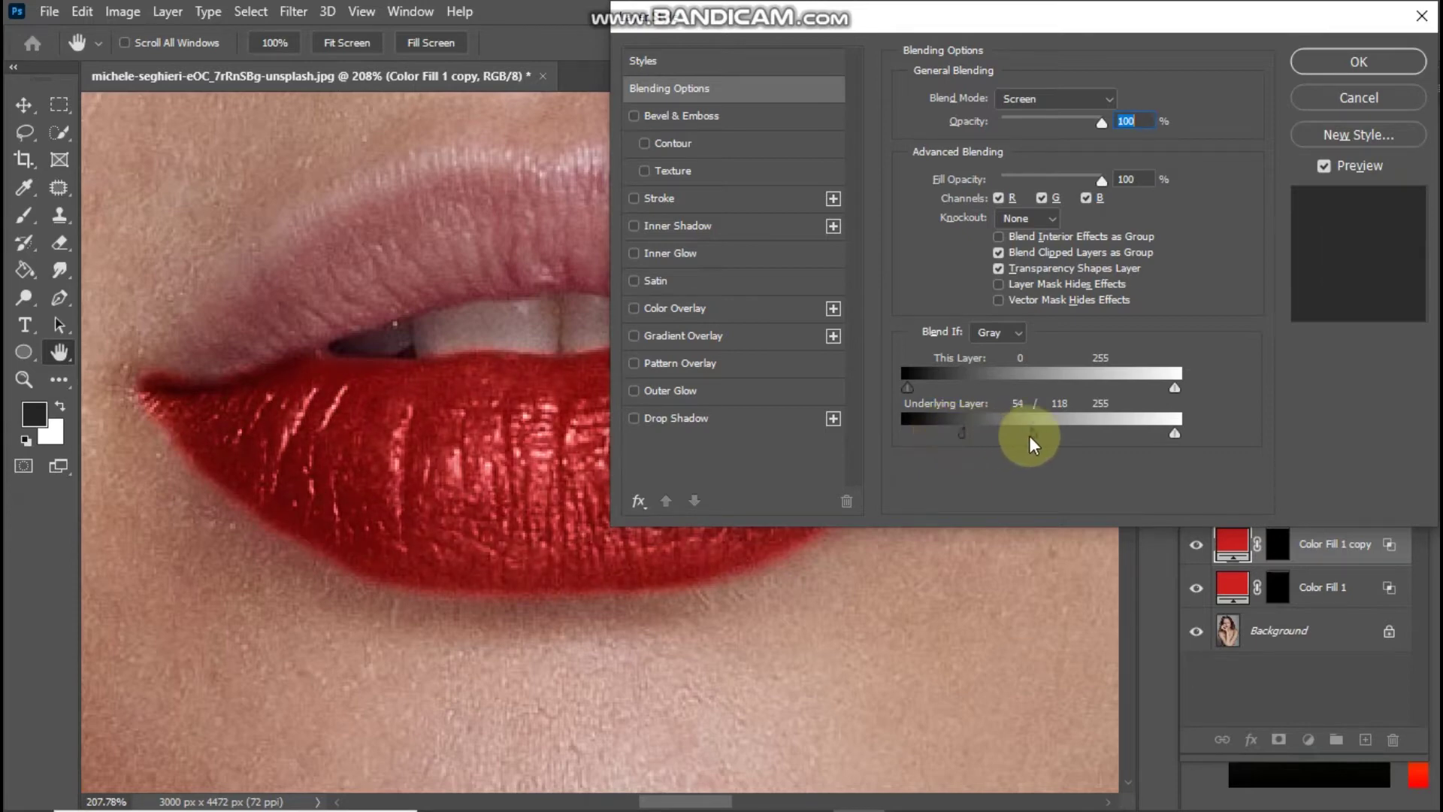
mouse_move(1029, 436)
left_mouse_down()
mouse_move(1005, 436)
mouse_move(1021, 436)
left_mouse_up()
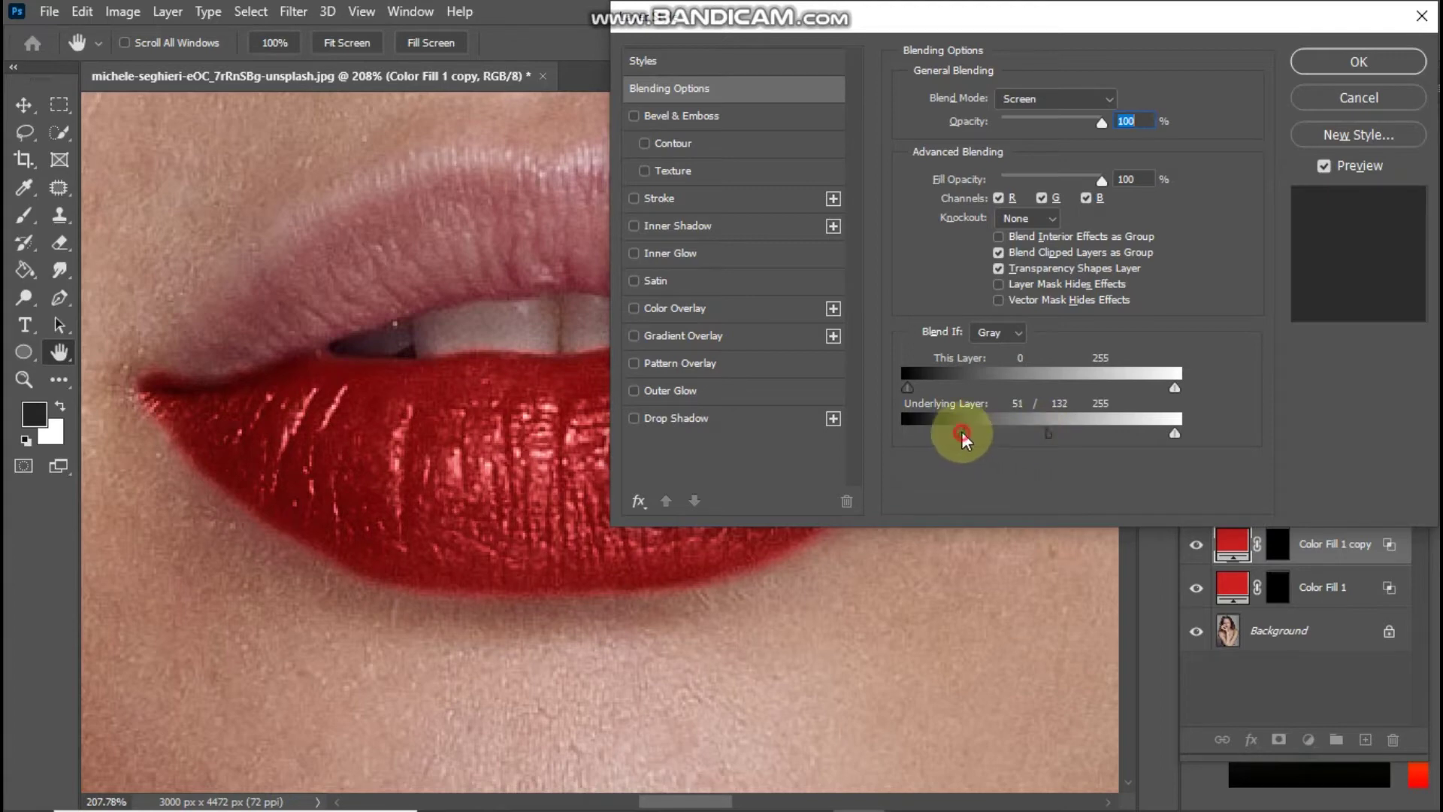
left_click_drag(963, 432, 955, 431)
left_click(1305, 65)
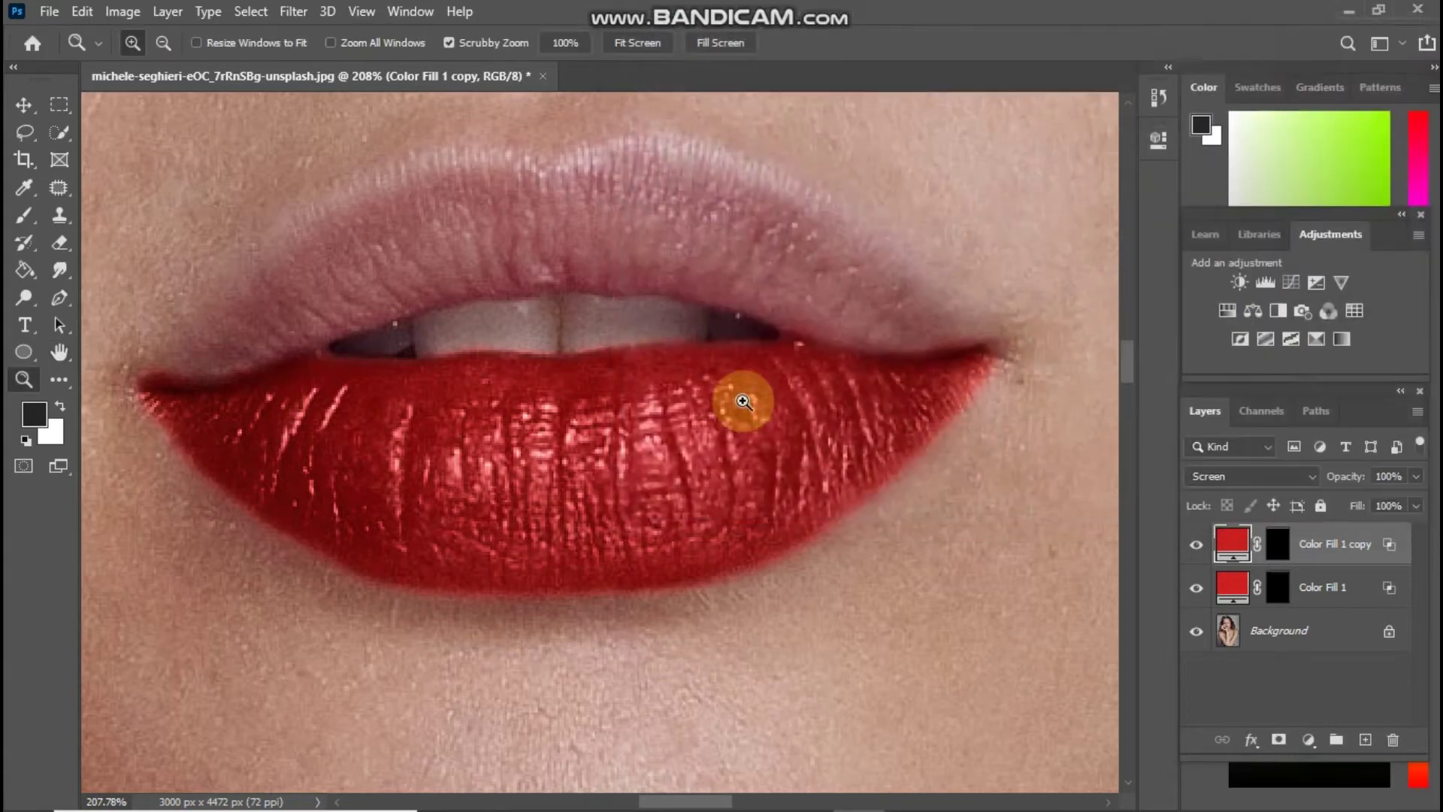
- Duplicate the Color Fill 1 layer and place the copy directly beneath it, above the Background
left_click(1332, 594)
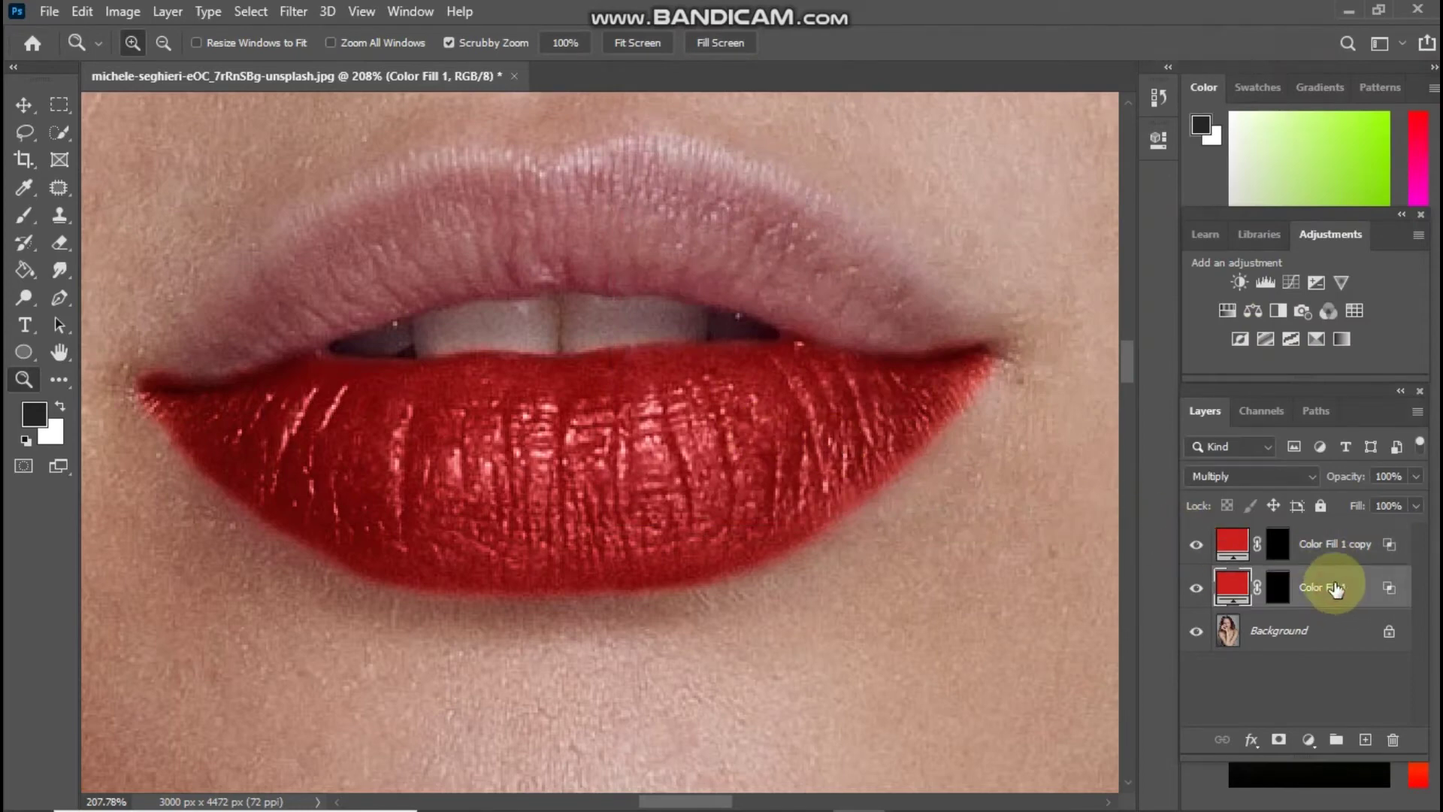
key("ctrl+j")
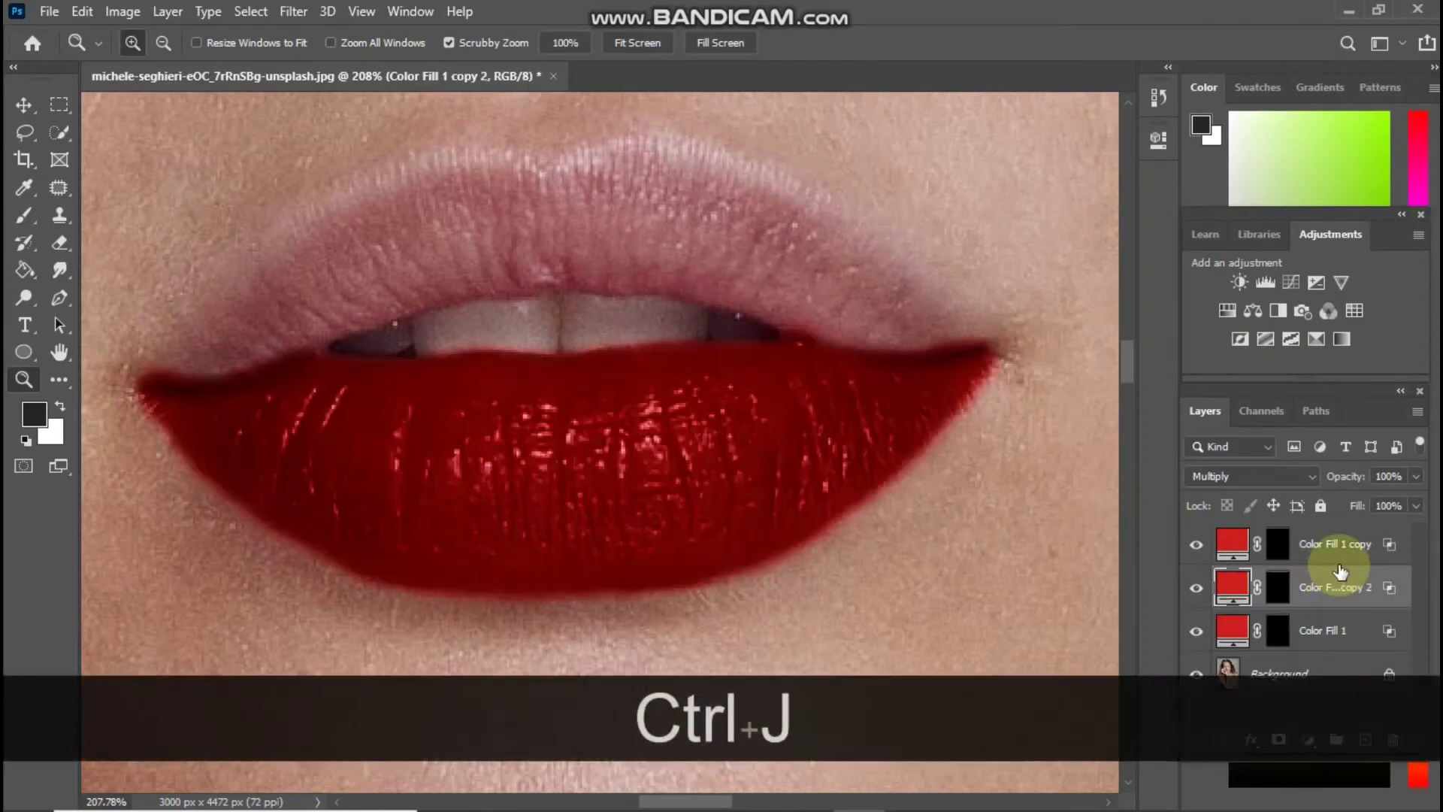
left_click_drag(1319, 599, 1338, 667)
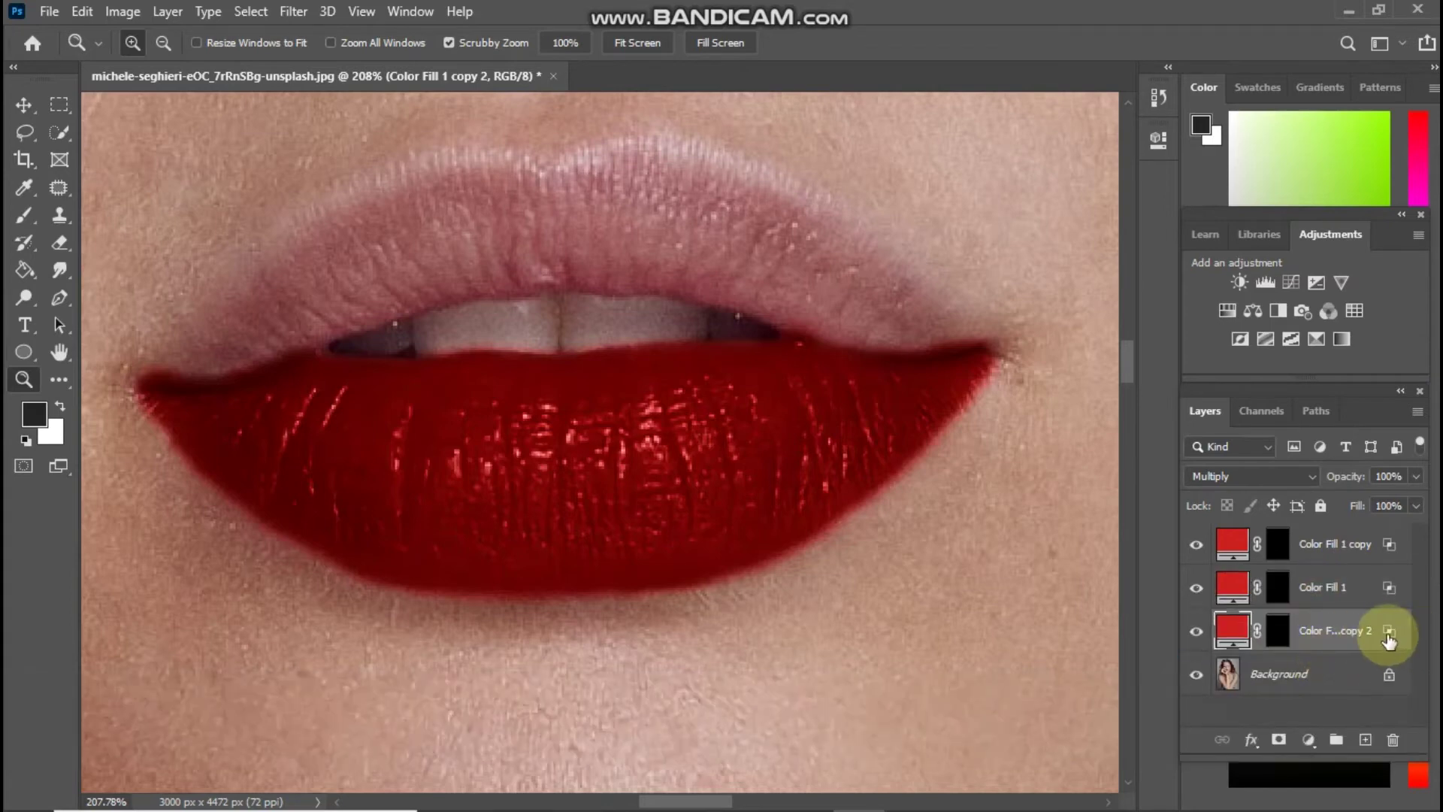
- In the lowest fill copy's Blending Options, set the split Underlying Layer white slider to 31 / 111
double_click(1389, 637)
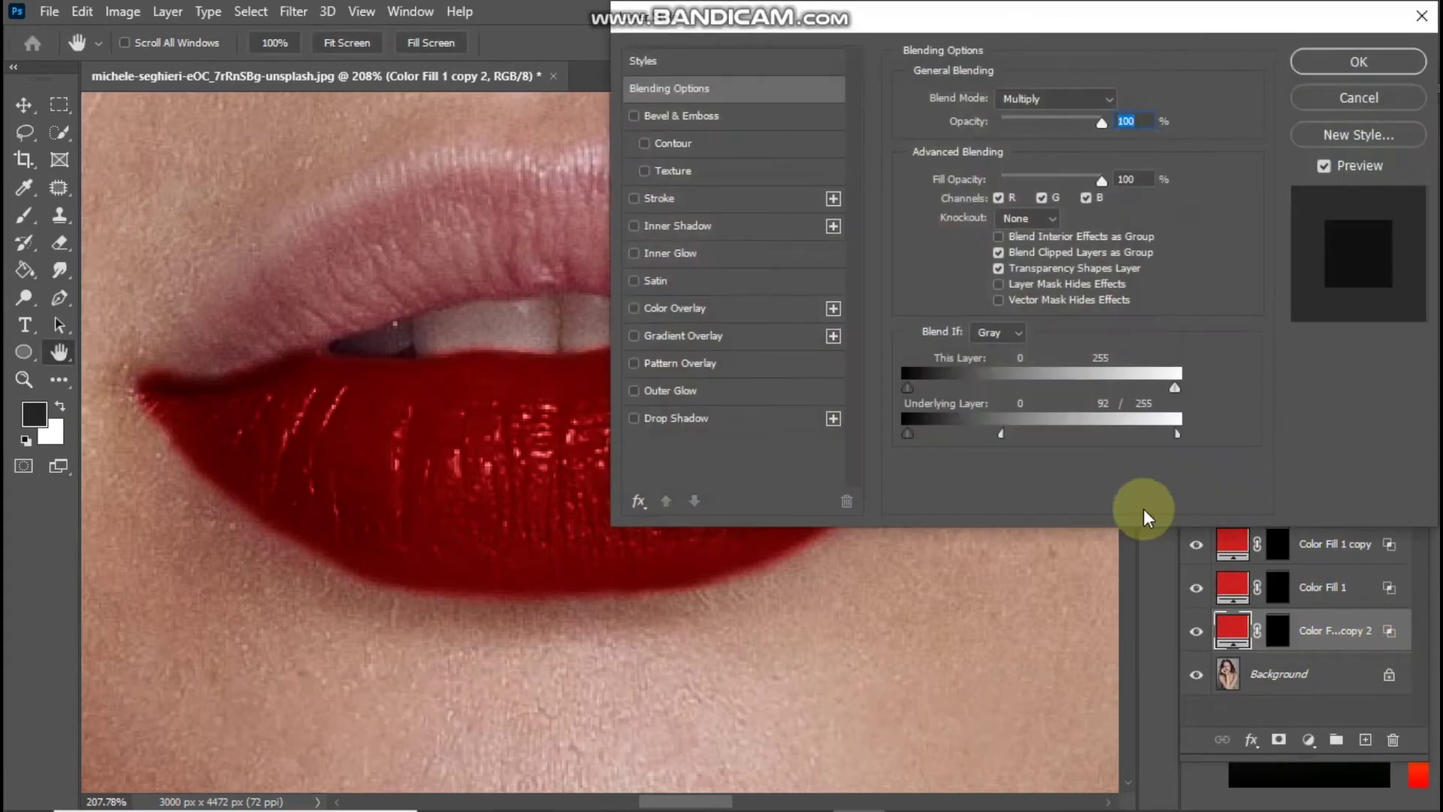
left_click_drag(1003, 434, 1053, 435)
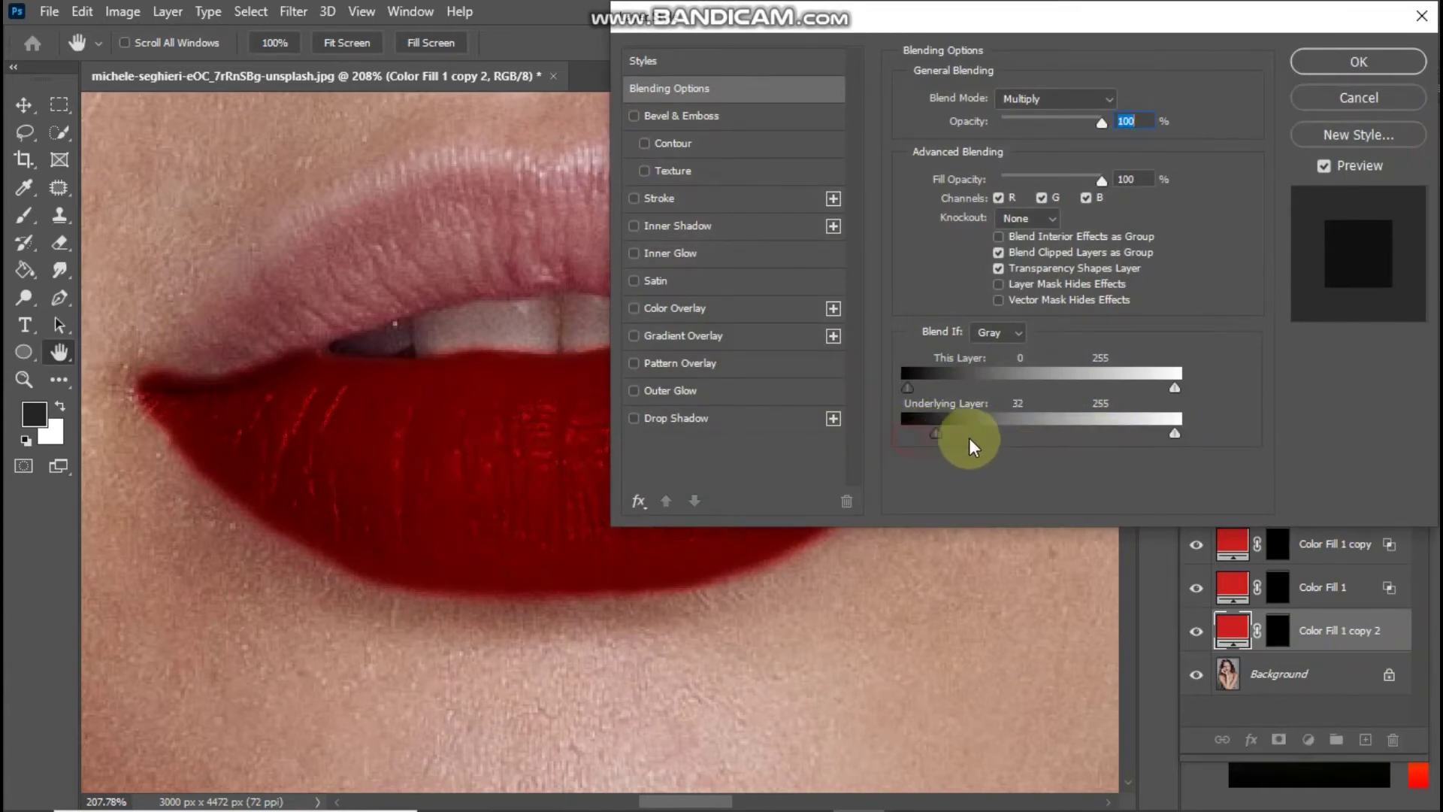
left_click_drag(970, 438, 906, 430)
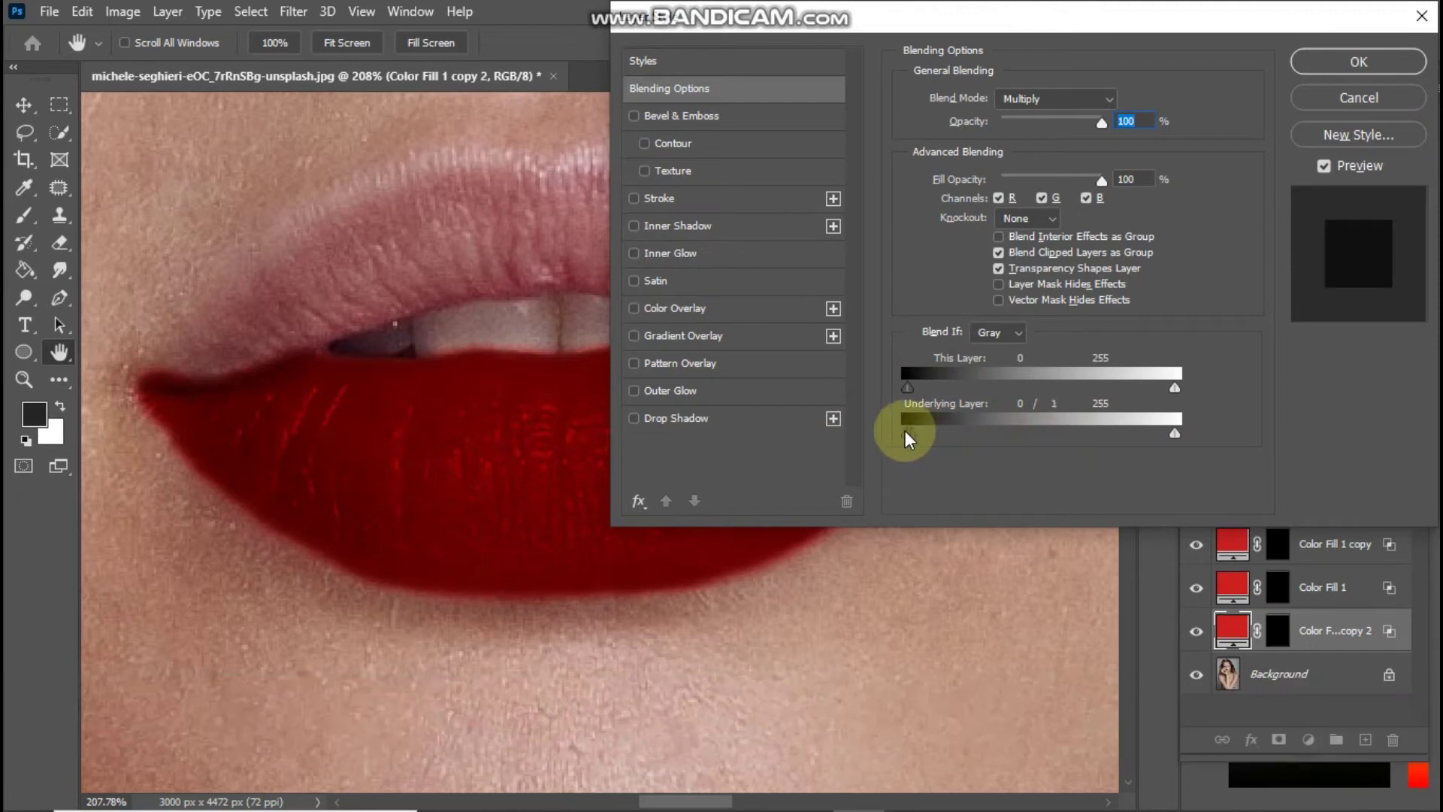
left_click_drag(1116, 434, 948, 431)
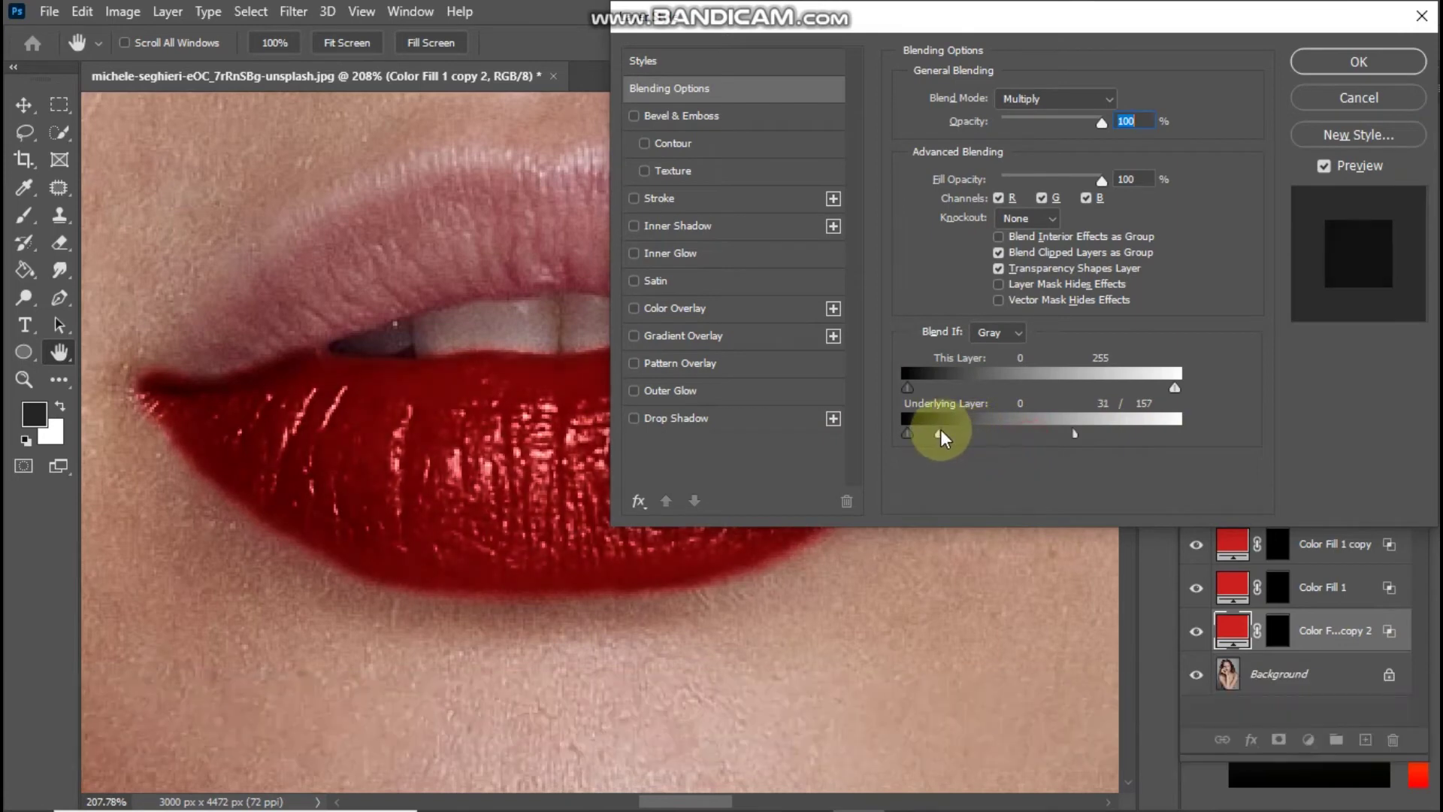
left_click_drag(1079, 432, 1023, 436)
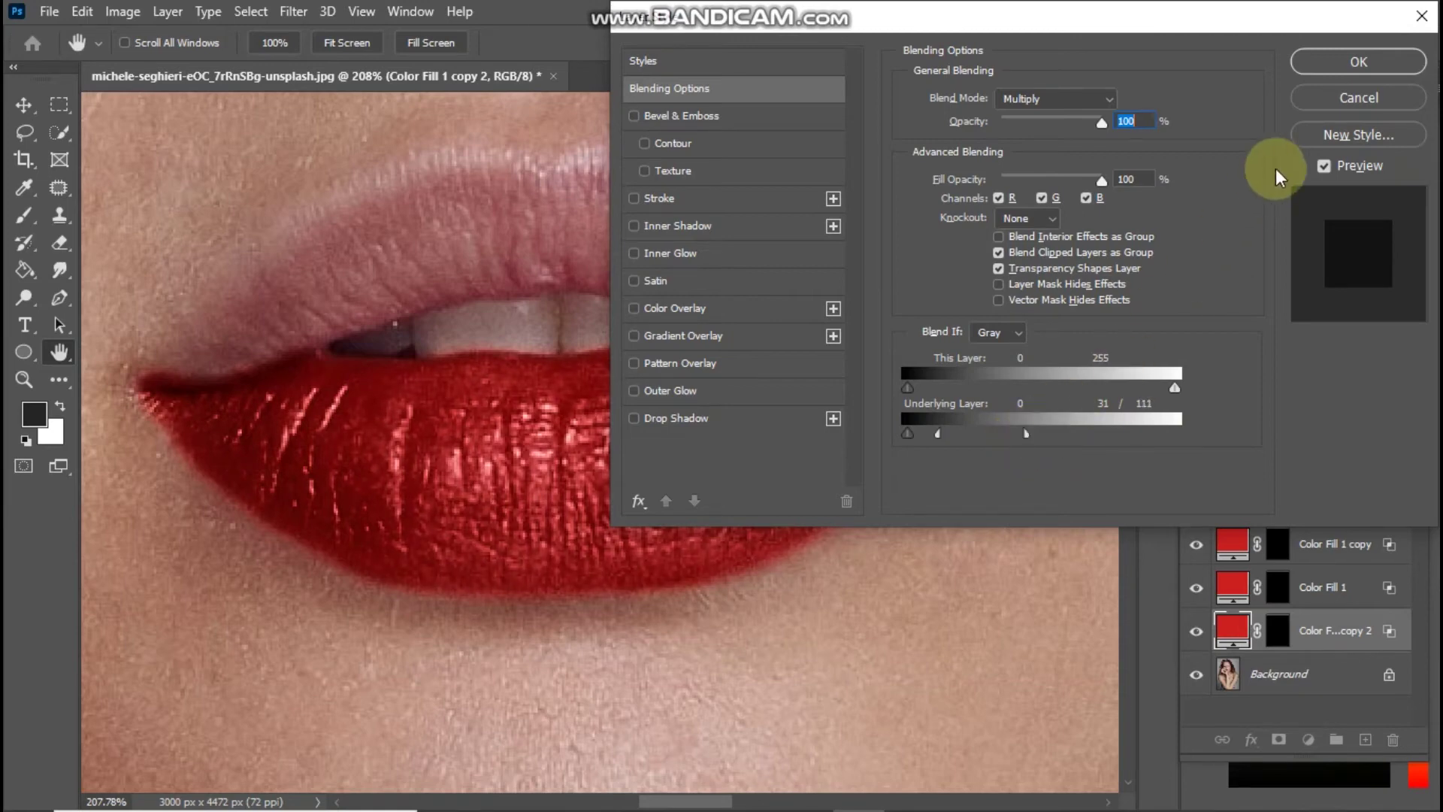
left_click(1355, 63)
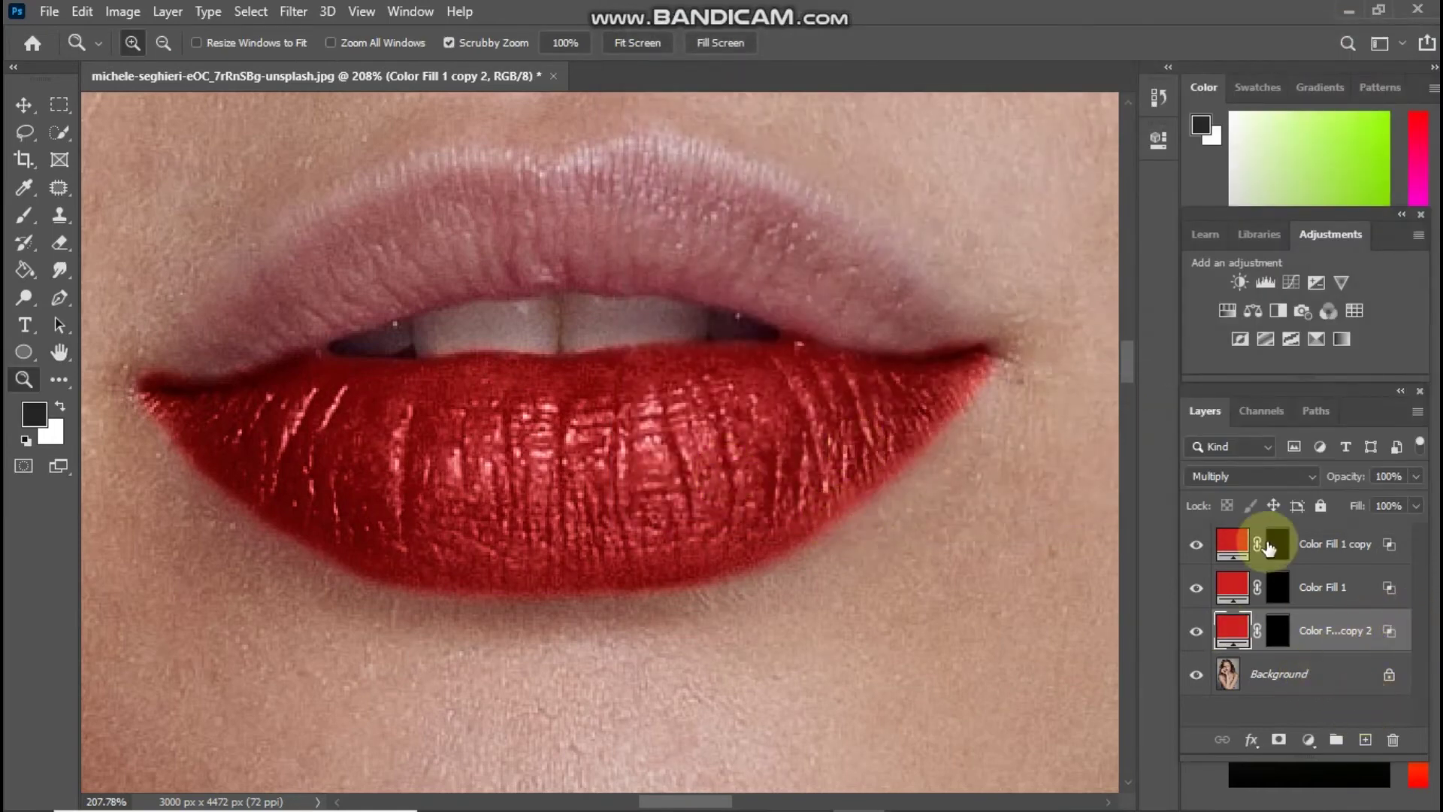
- Add a Solid Color fill layer in cd201f above all the other layers and set its blend mode to Multiply
left_click(1321, 548)
left_click(1308, 741)
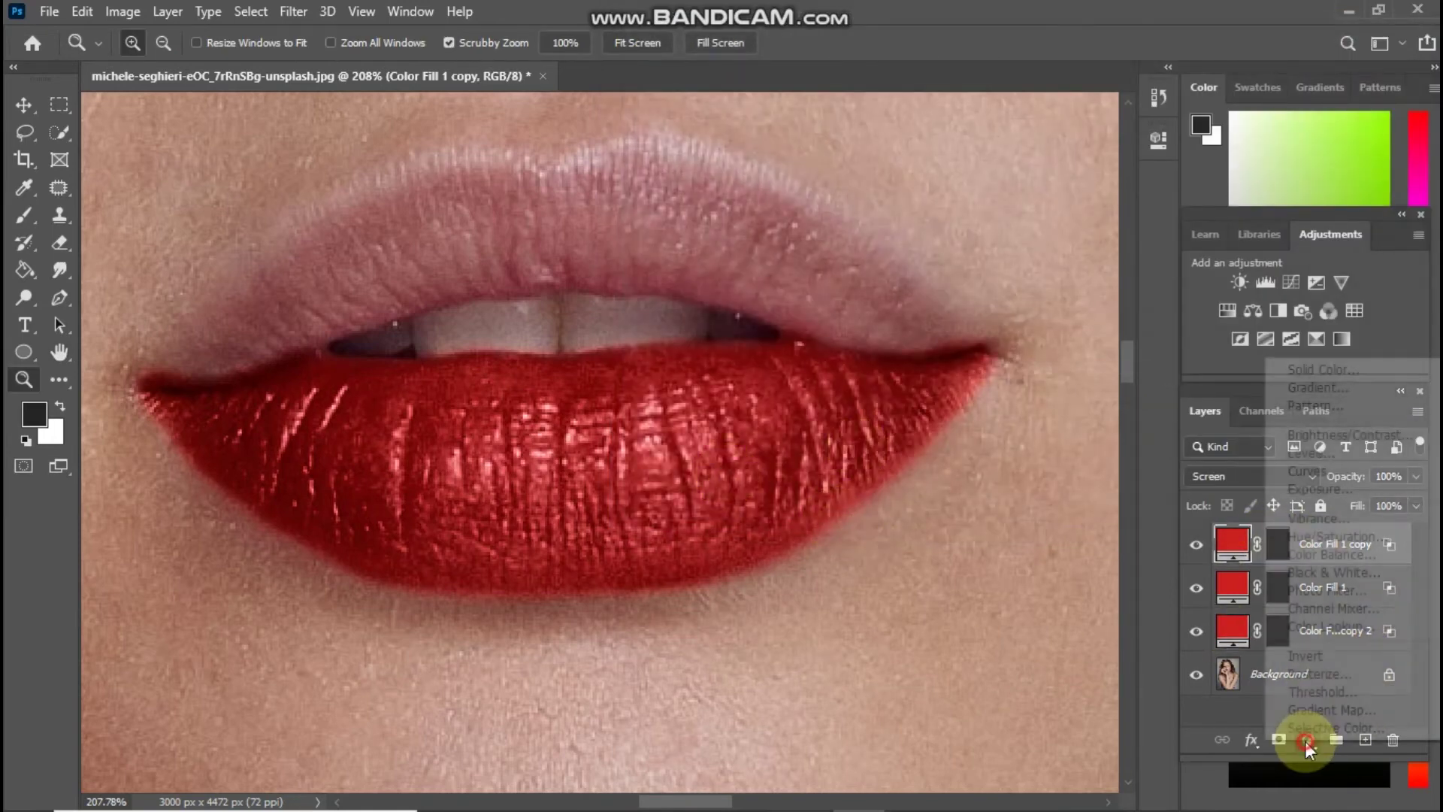
left_click(1317, 369)
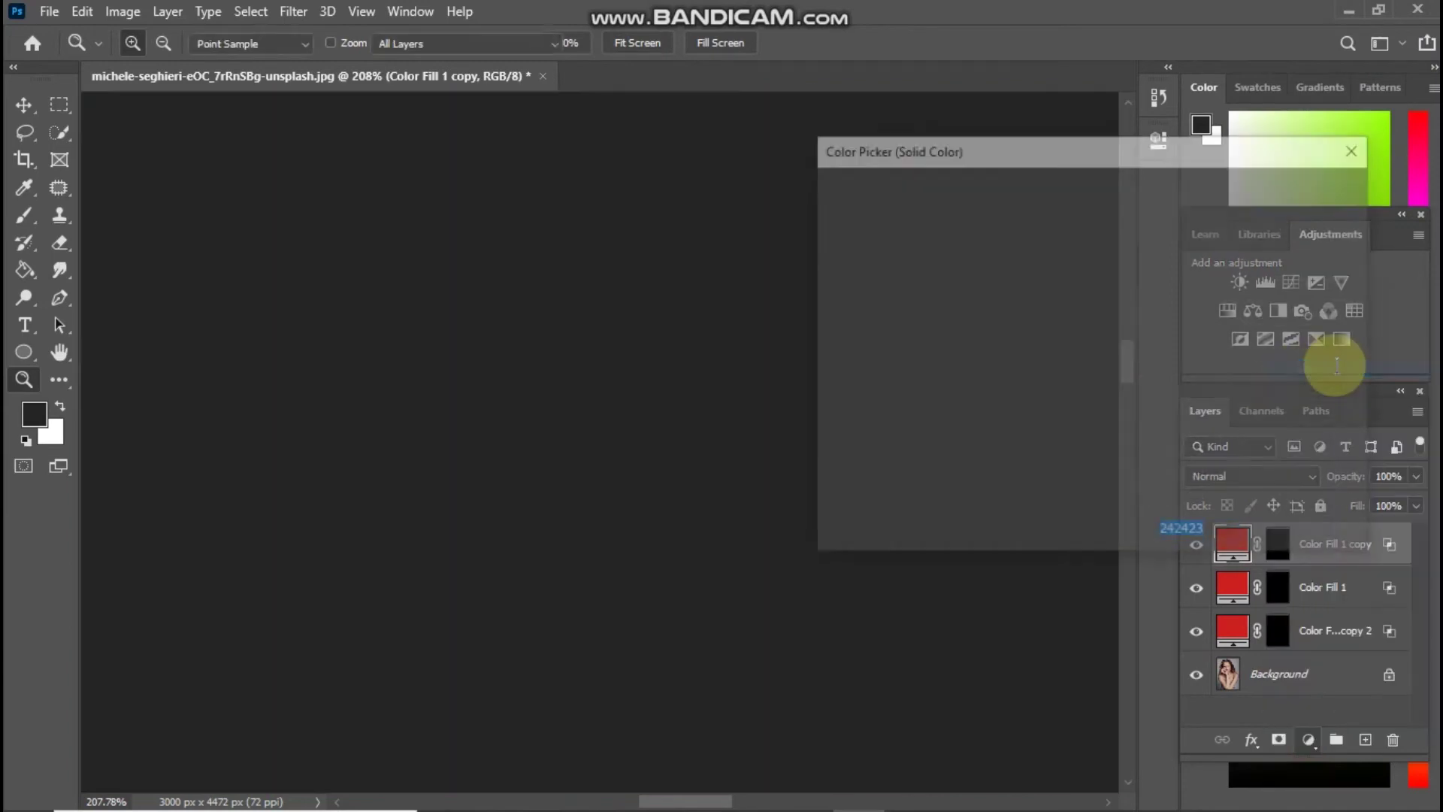
type("cd201f")
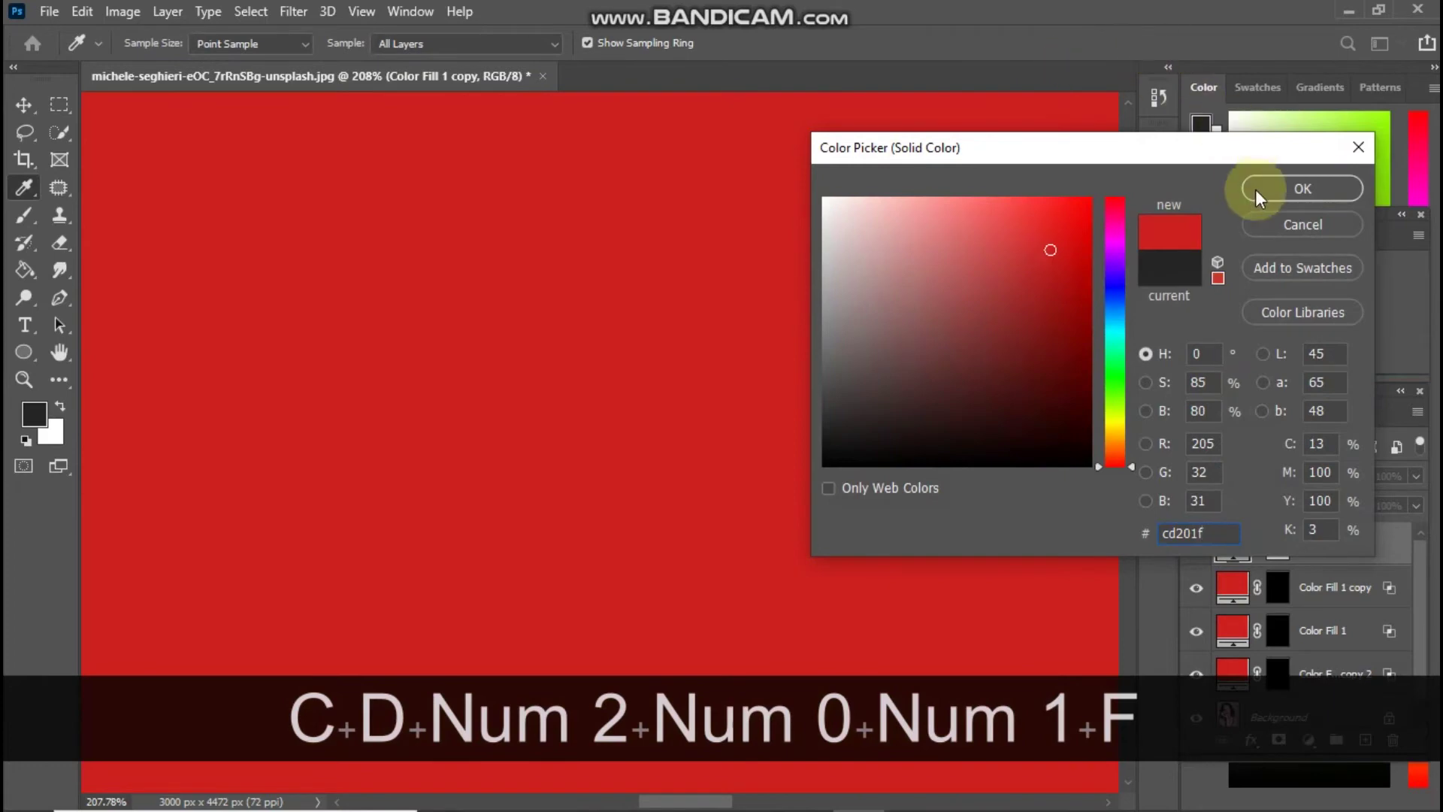
left_click(1269, 191)
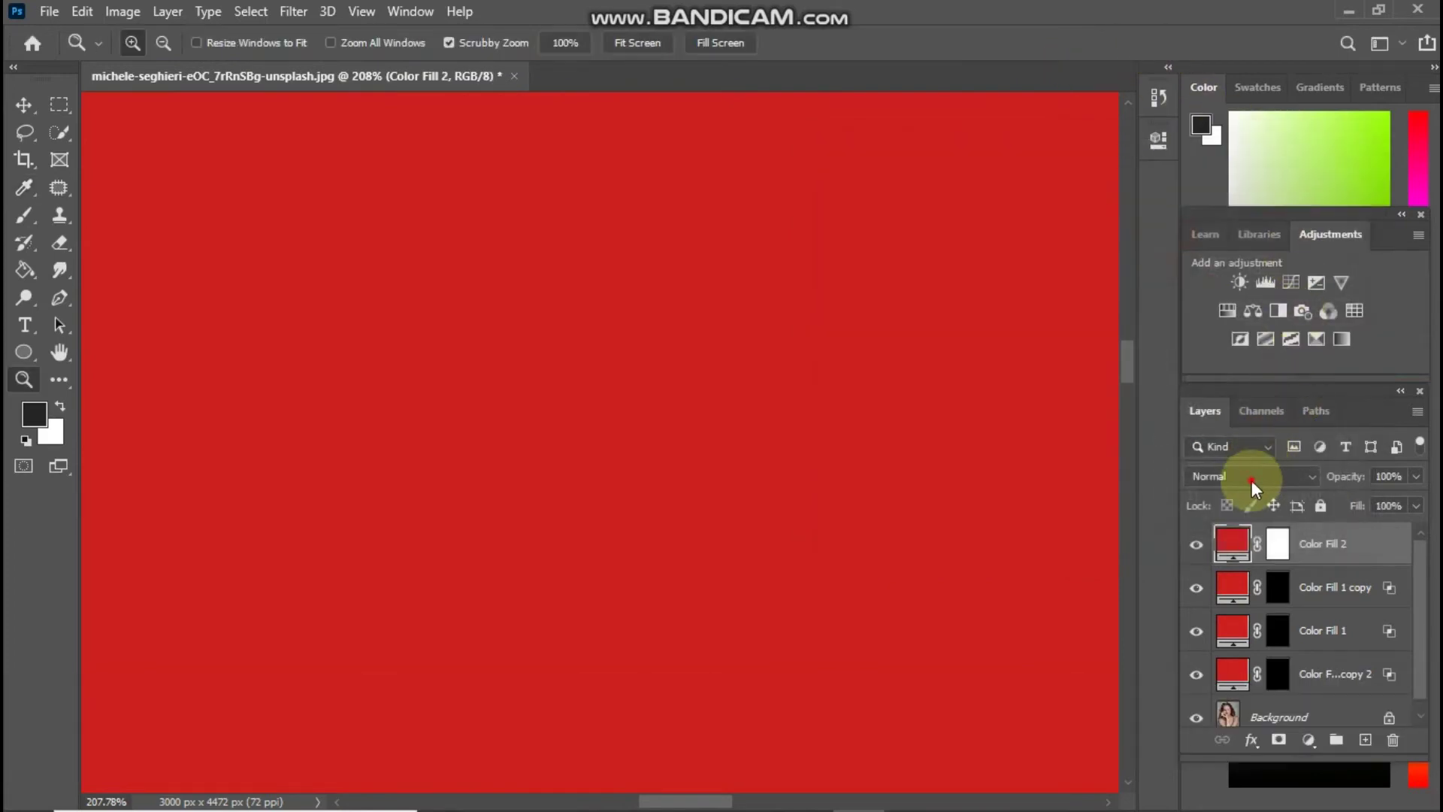
left_click(1252, 481)
left_click(1233, 367)
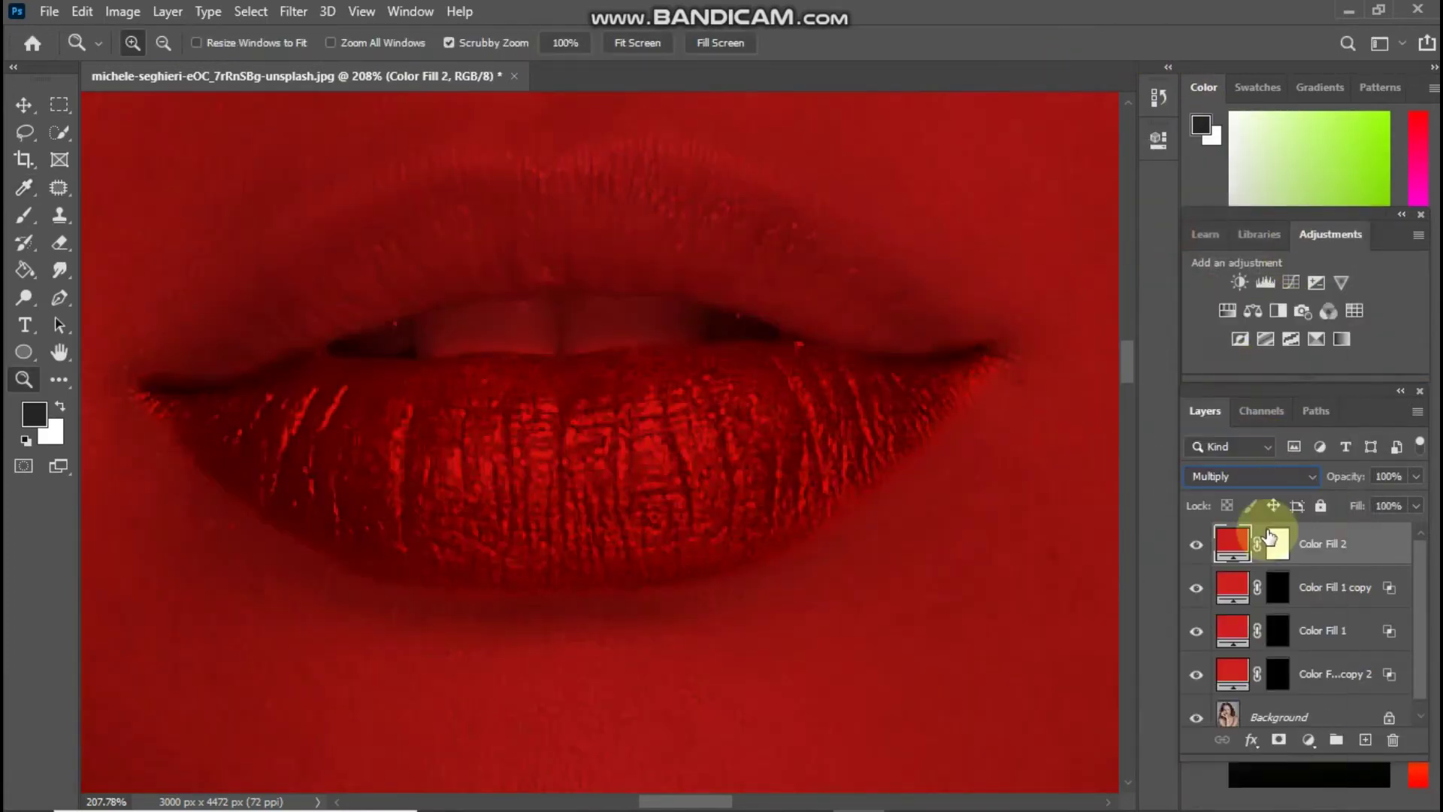
- Invert the new fill layer's mask to hide its red from the whole image
double_click(1276, 548)
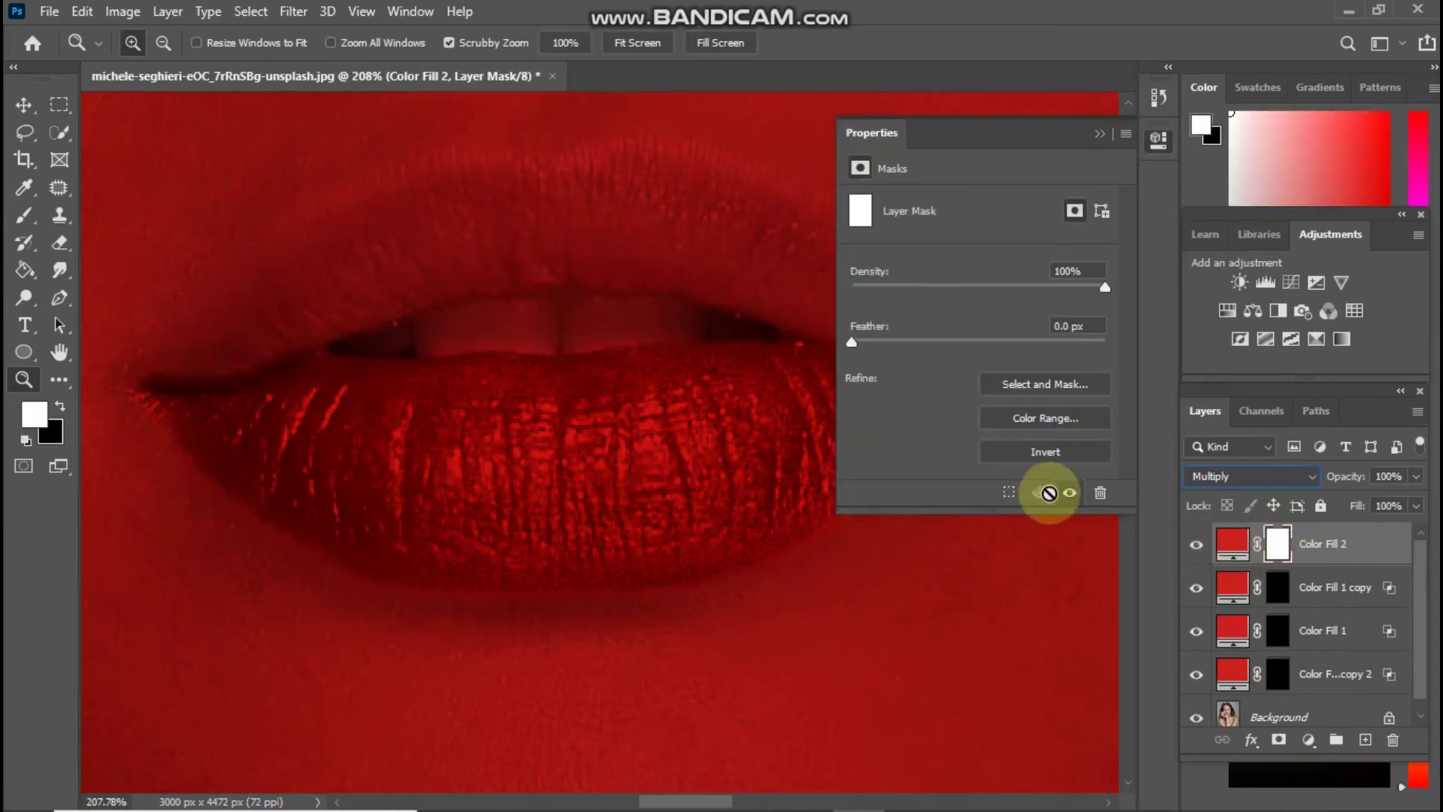
left_click(1058, 459)
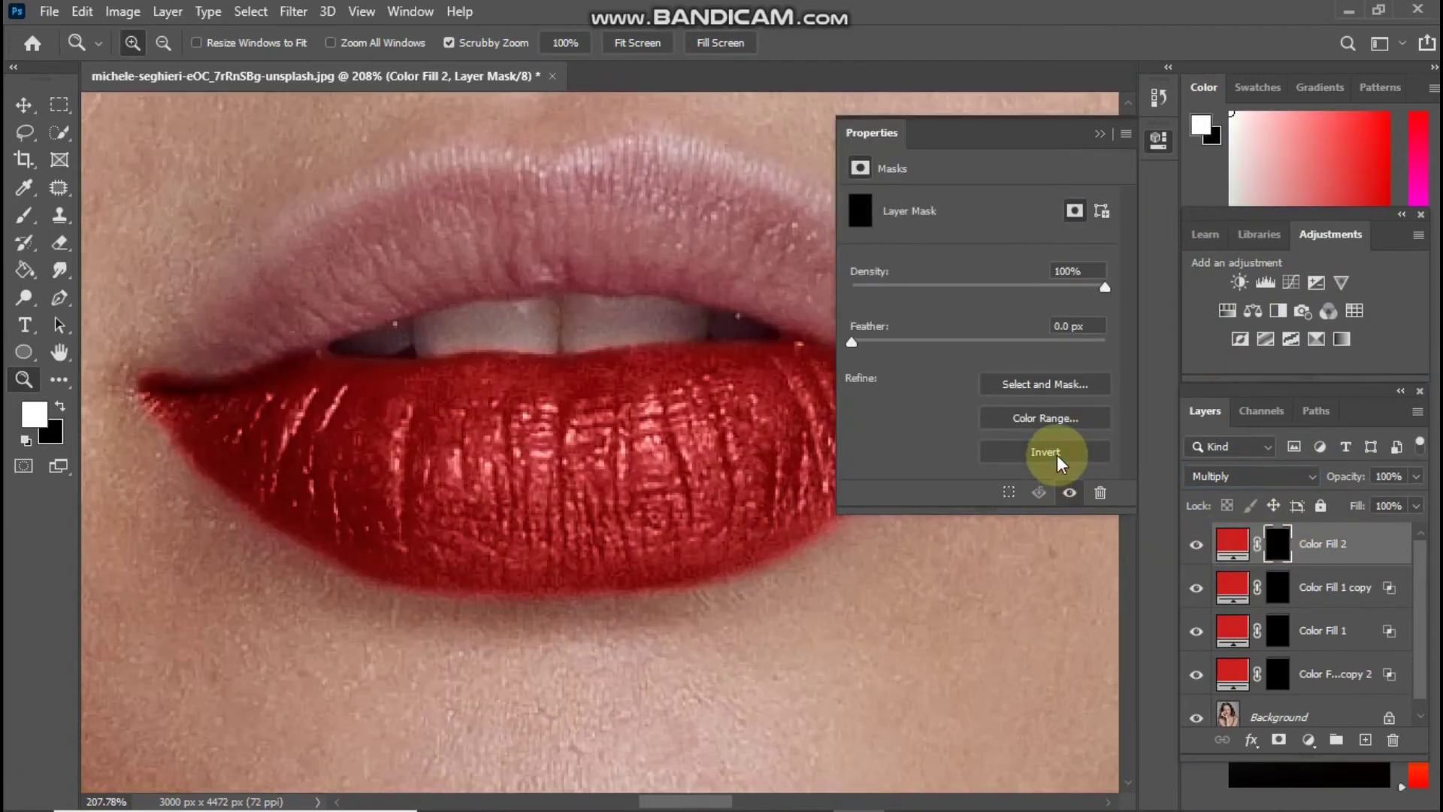
left_click(1098, 132)
- Paint the Color Fill 2 mask in white with the Brush over the left part of the upper lip
mouse_move(206, 300)
left_mouse_down()
mouse_move(297, 379)
mouse_move(459, 335)
left_mouse_up()
left_click(27, 221)
key("space")
mouse_move(269, 416)
left_mouse_down()
mouse_move(457, 325)
mouse_move(399, 428)
mouse_move(503, 363)
mouse_move(902, 220)
mouse_move(766, 385)
left_mouse_up()
key("space")
mouse_move(629, 451)
left_mouse_down()
mouse_move(354, 434)
mouse_move(254, 499)
mouse_move(457, 306)
mouse_move(579, 221)
mouse_move(799, 145)
left_mouse_up()
mouse_move(639, 256)
left_mouse_down()
mouse_move(422, 489)
mouse_move(758, 347)
mouse_move(684, 306)
mouse_move(236, 516)
mouse_move(404, 336)
mouse_move(564, 225)
mouse_move(777, 142)
mouse_move(274, 461)
mouse_move(335, 413)
left_mouse_up()
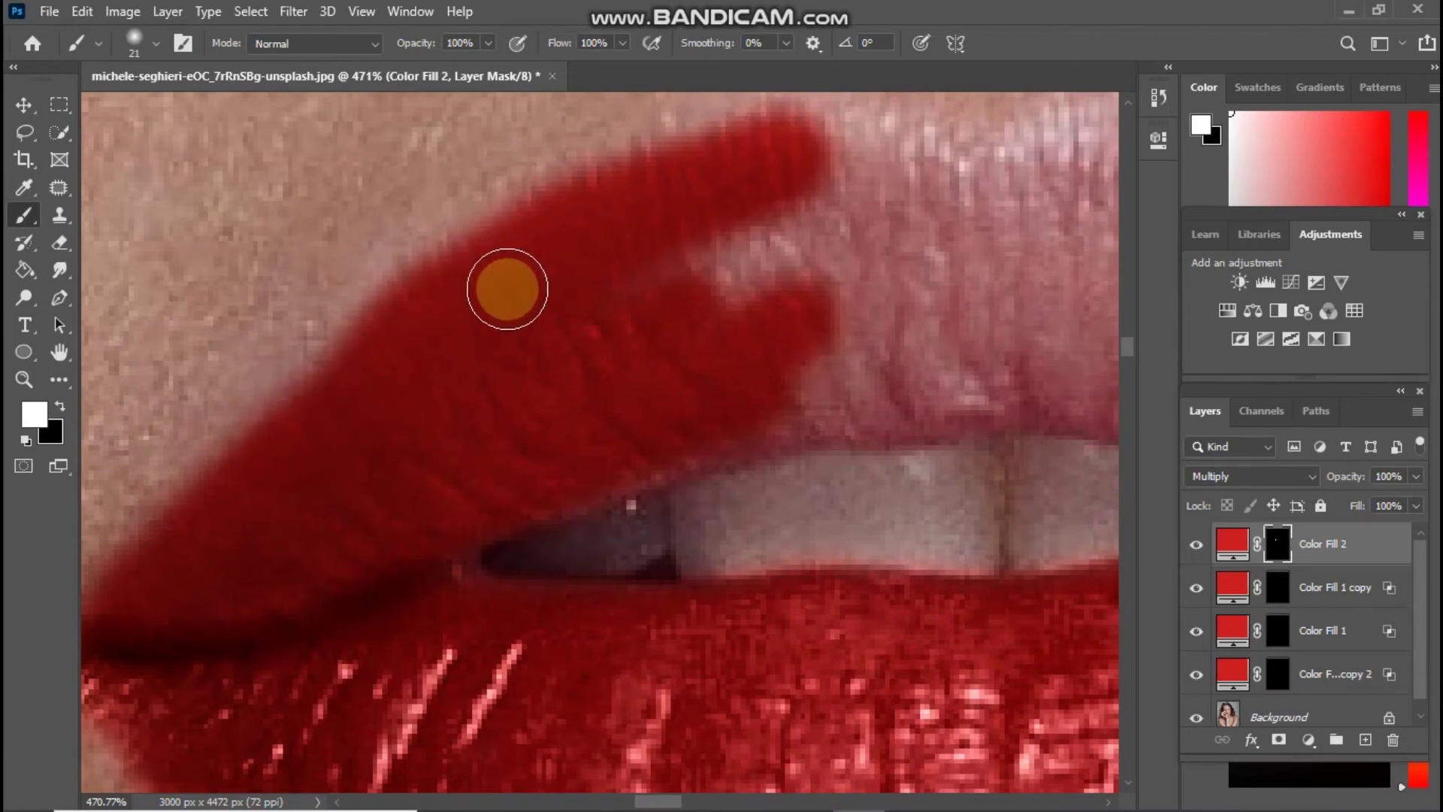
- Continue painting the mask in white across the middle of the upper lip
key("space")
left_click_drag(578, 384, 255, 497)
mouse_move(426, 394)
left_mouse_down()
mouse_move(580, 383)
mouse_move(557, 410)
mouse_move(651, 509)
mouse_move(538, 477)
mouse_move(374, 326)
mouse_move(567, 277)
mouse_move(684, 303)
mouse_move(857, 243)
mouse_move(567, 245)
mouse_move(708, 257)
mouse_move(409, 296)
mouse_move(460, 264)
mouse_move(471, 454)
mouse_move(712, 439)
mouse_move(531, 322)
mouse_move(680, 277)
mouse_move(977, 395)
left_mouse_up()
key("space")
key("space")
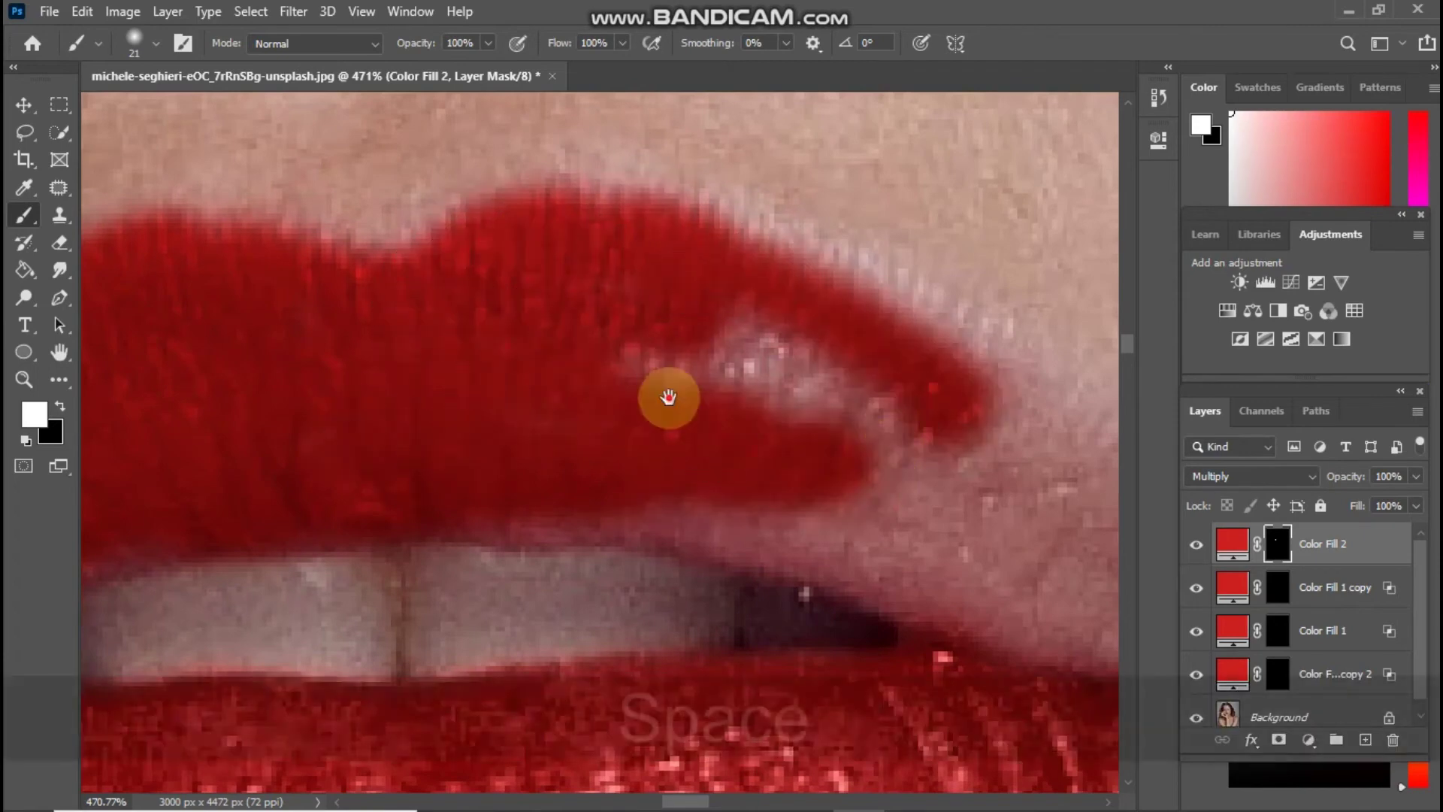
- Paint the mask in white over the right part of the upper lip out to the corner, filling the remaining gaps
left_click_drag(668, 398, 458, 288)
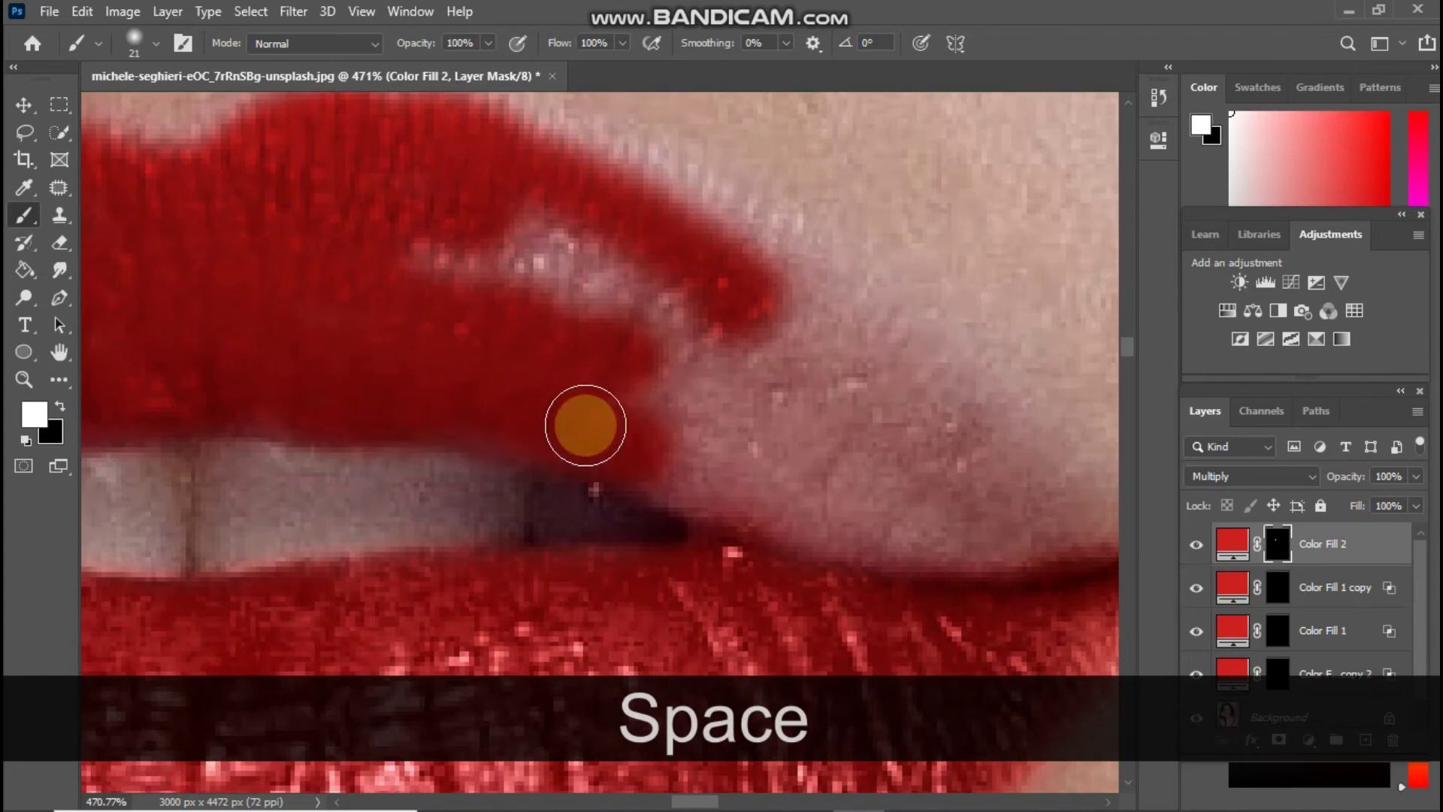
mouse_move(585, 426)
left_mouse_down()
mouse_move(754, 509)
mouse_move(1018, 541)
mouse_move(871, 478)
mouse_move(938, 473)
mouse_move(924, 458)
mouse_move(992, 501)
mouse_move(631, 300)
mouse_move(847, 499)
mouse_move(318, 212)
mouse_move(461, 219)
mouse_move(516, 370)
mouse_move(506, 416)
mouse_move(587, 597)
left_mouse_up()
key("space")
key("space")
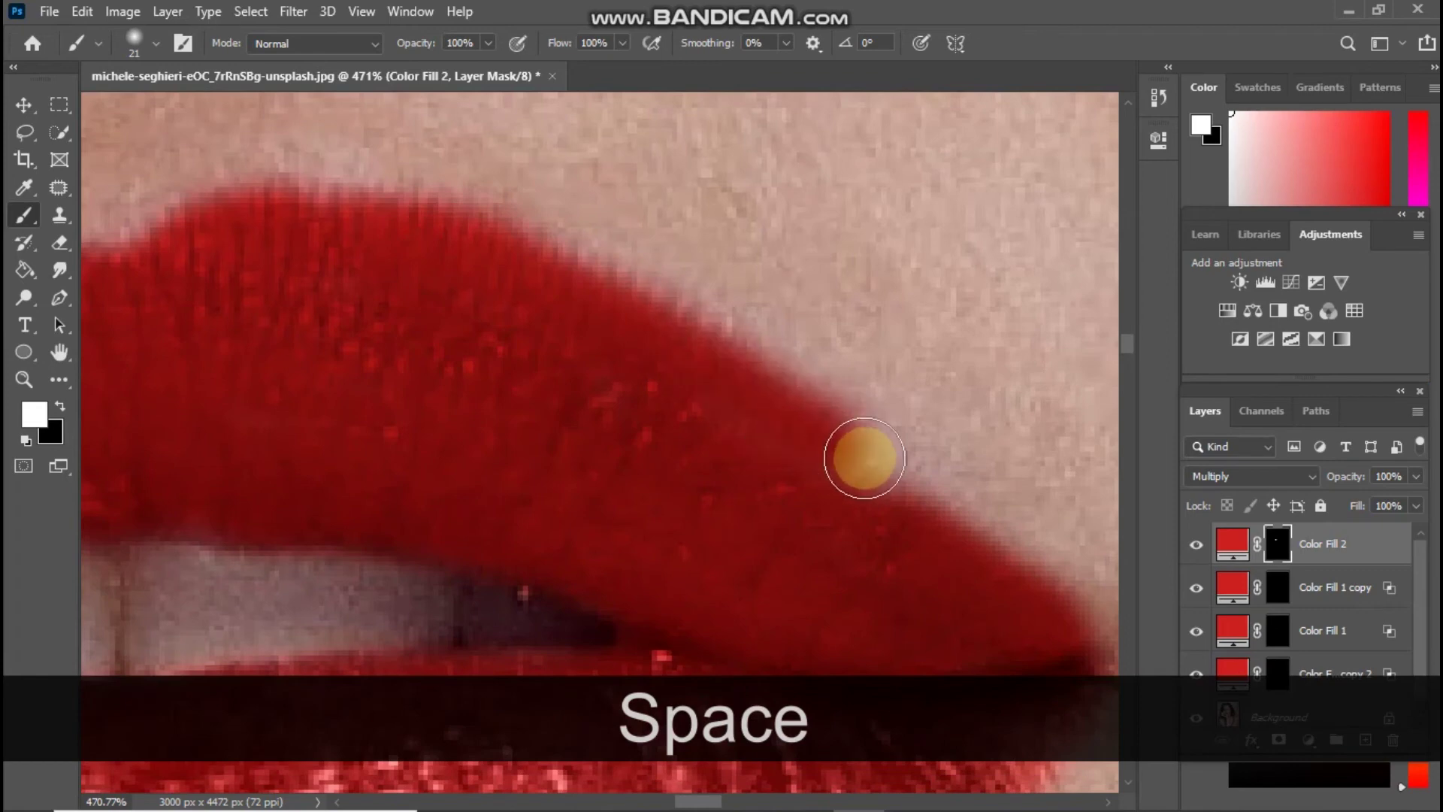
key("space")
left_click_drag(579, 421, 866, 524)
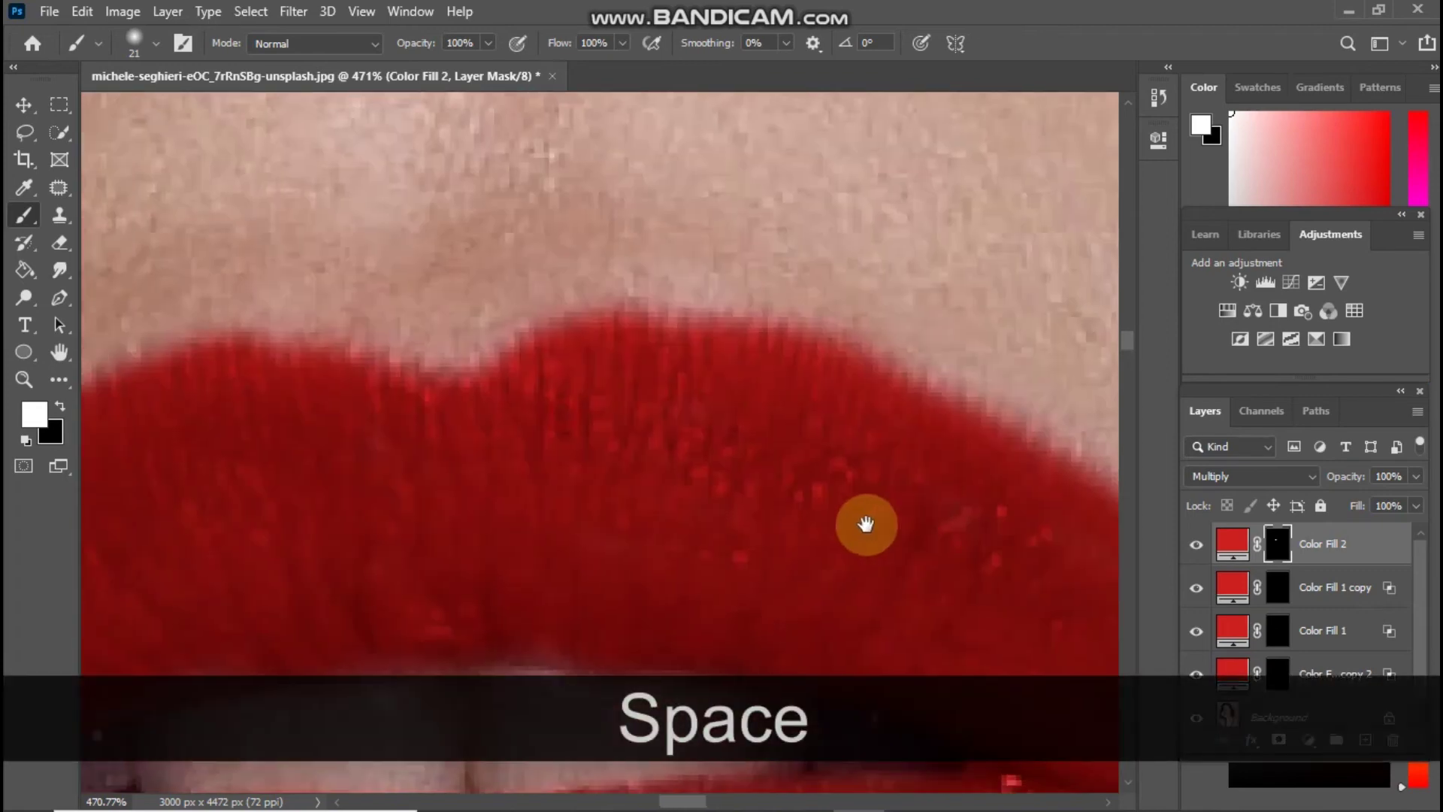
mouse_move(500, 454)
left_mouse_down()
mouse_move(687, 321)
mouse_move(759, 295)
mouse_move(590, 382)
mouse_move(472, 403)
mouse_move(366, 389)
mouse_move(484, 345)
left_mouse_up()
mouse_move(323, 320)
left_mouse_down()
mouse_move(224, 423)
mouse_move(218, 462)
left_mouse_up()
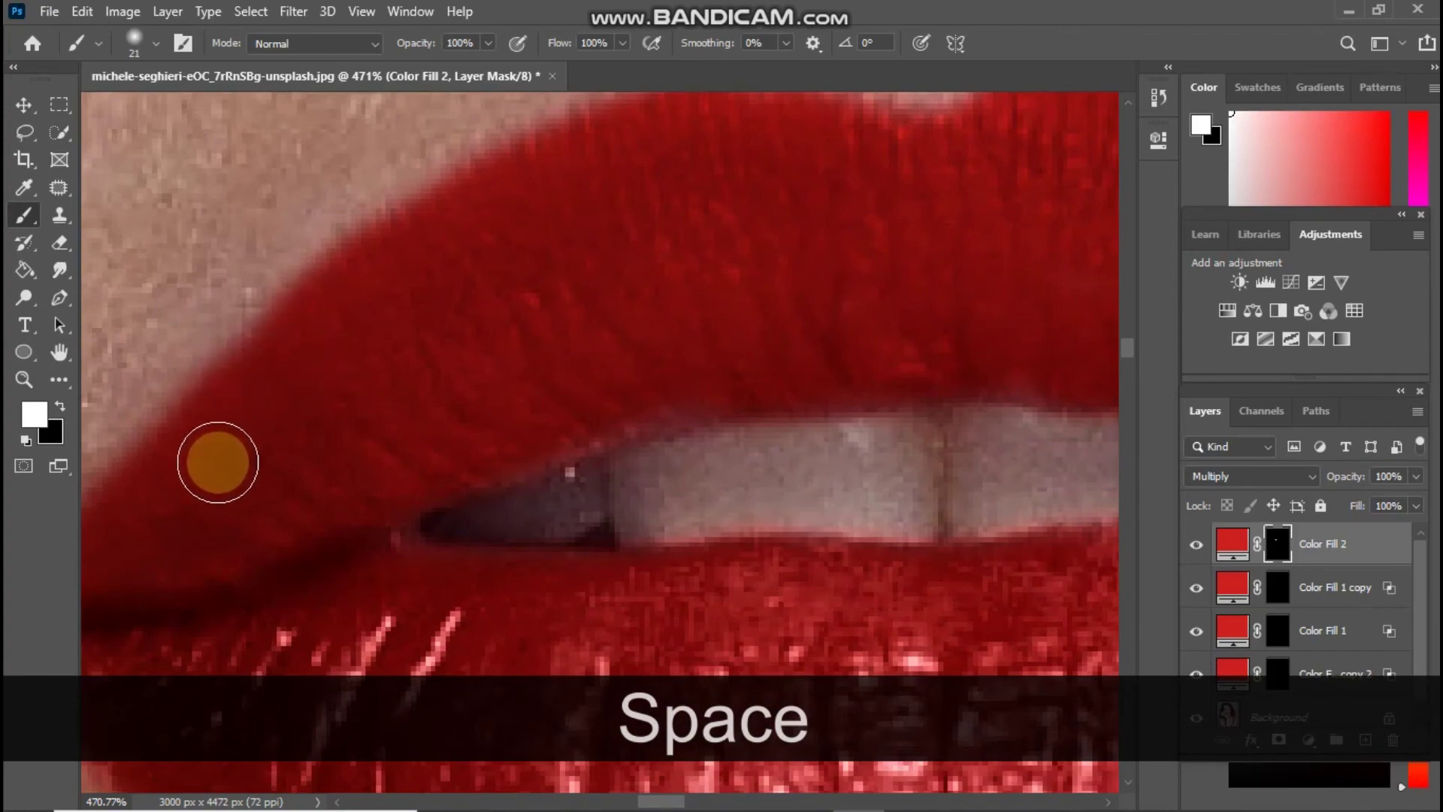
- In the upper-lip fill layer's Blending Options, split the Blend If white slider for Underlying Layer to 92 / 255
left_click(24, 381)
left_click_drag(519, 458, 425, 451)
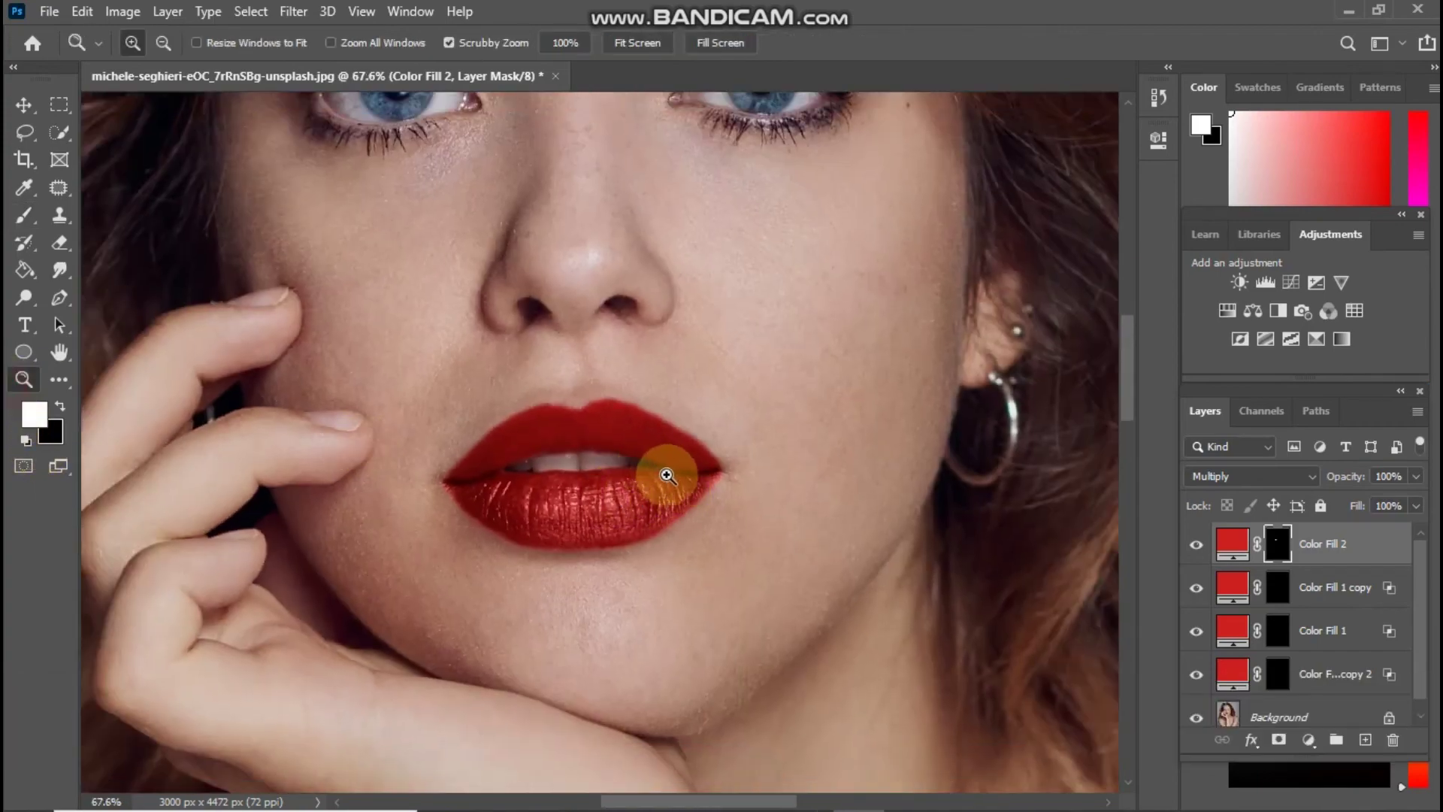
left_click_drag(644, 467, 737, 545)
left_click_drag(524, 446, 606, 459)
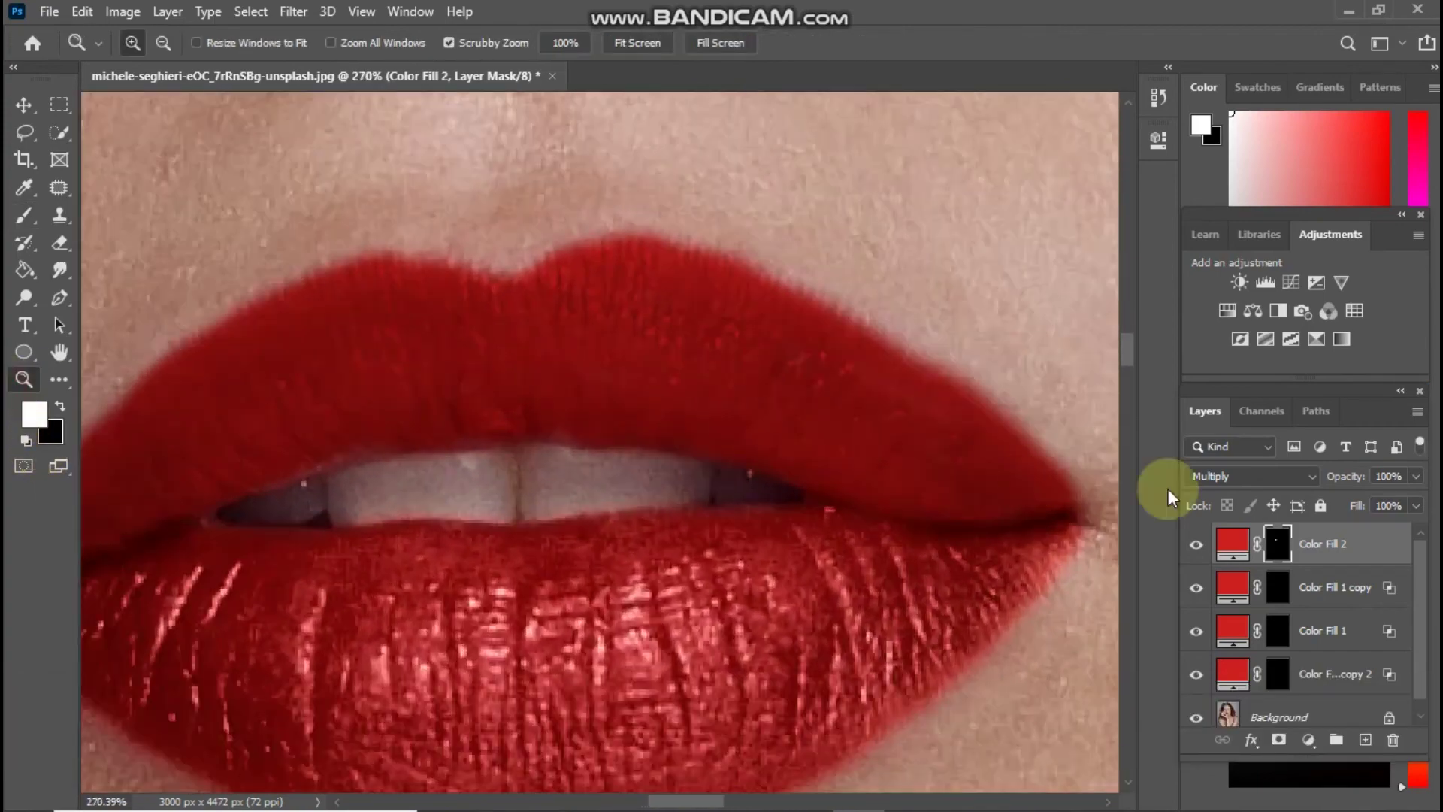
right_click(1383, 557)
left_click(1169, 33)
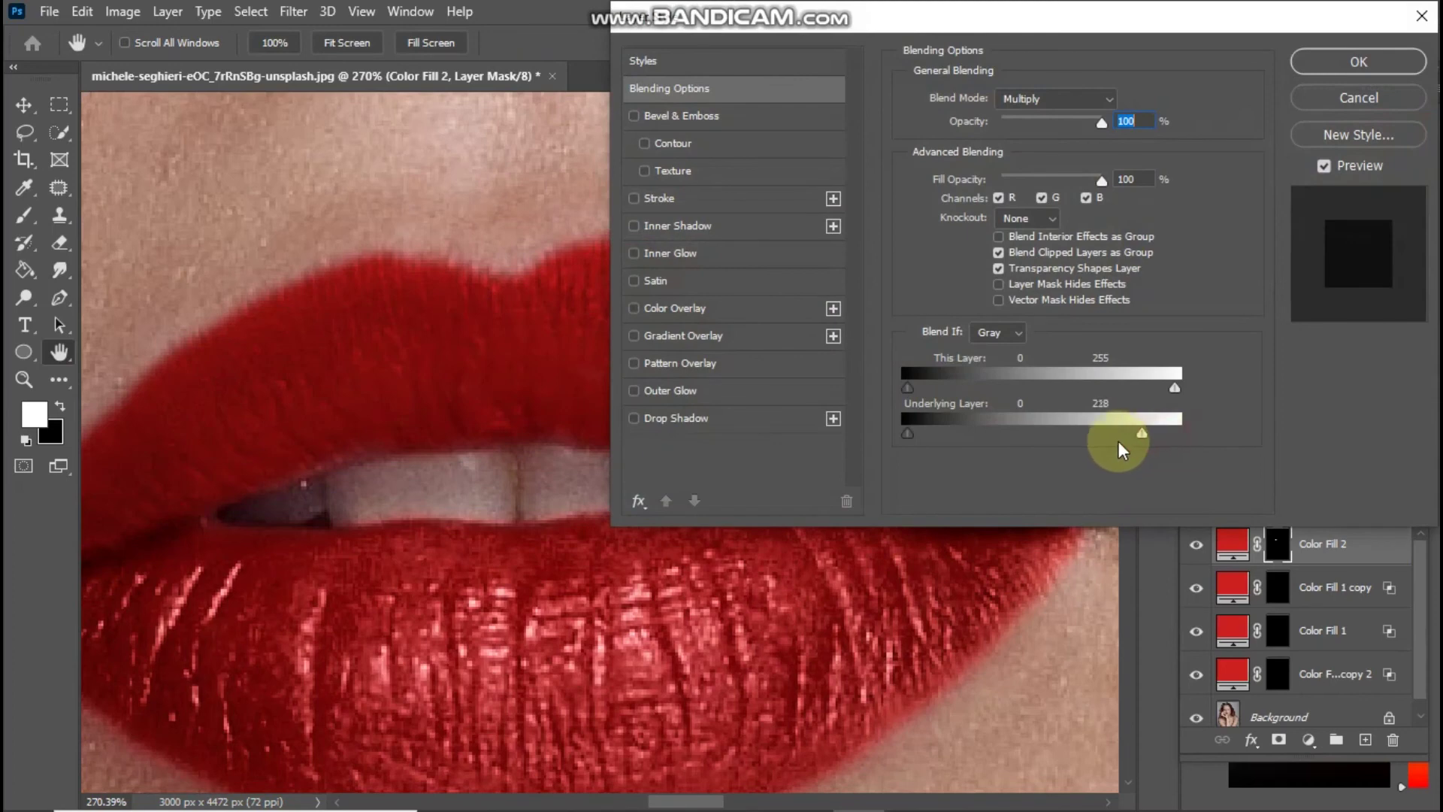
left_click_drag(1066, 444, 1208, 430)
left_click_drag(1046, 436, 1004, 427)
left_click(1332, 66)
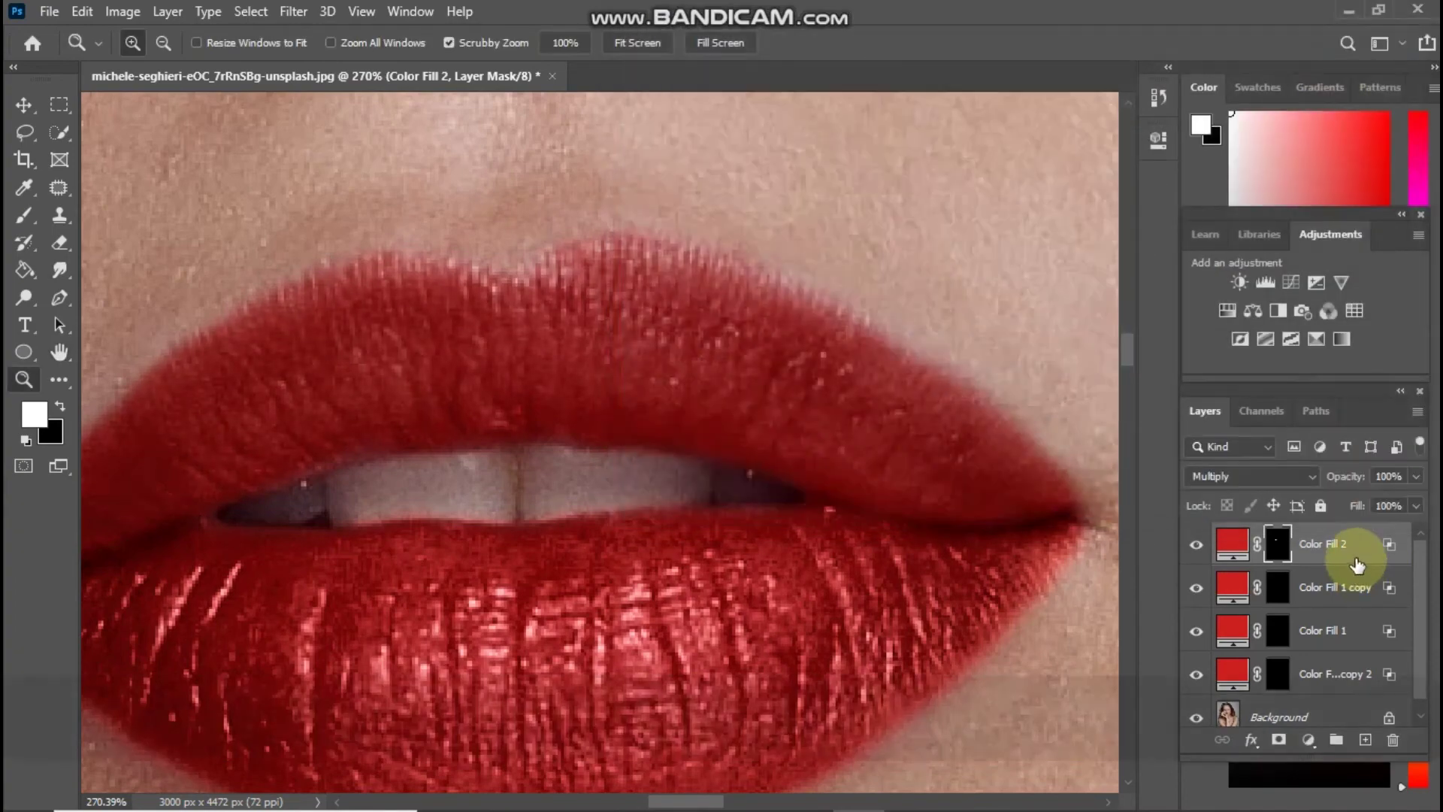
- Duplicate the upper-lip Color Fill 2 layer and set the copy's blend mode to Screen
key("ctrl+j")
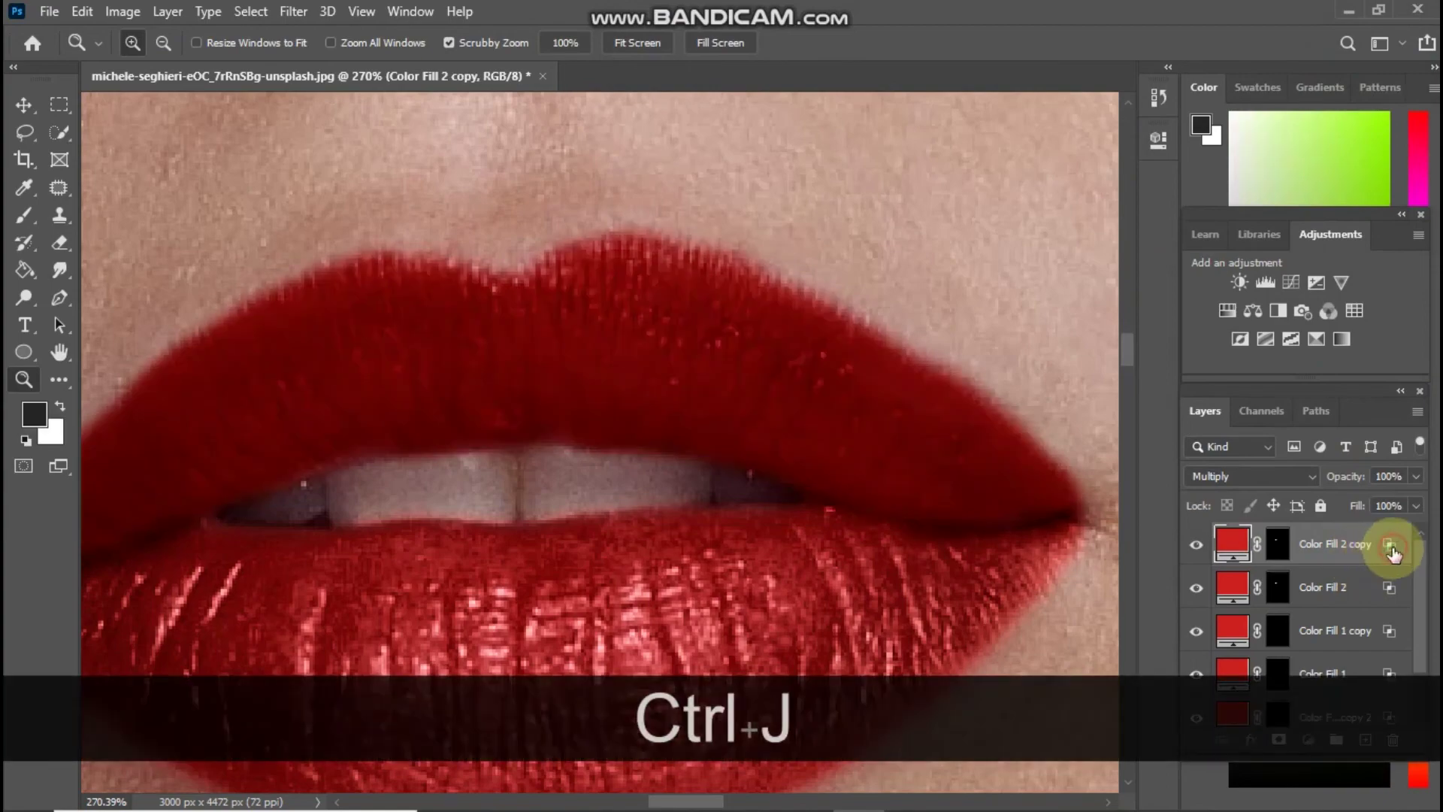
double_click(1391, 548)
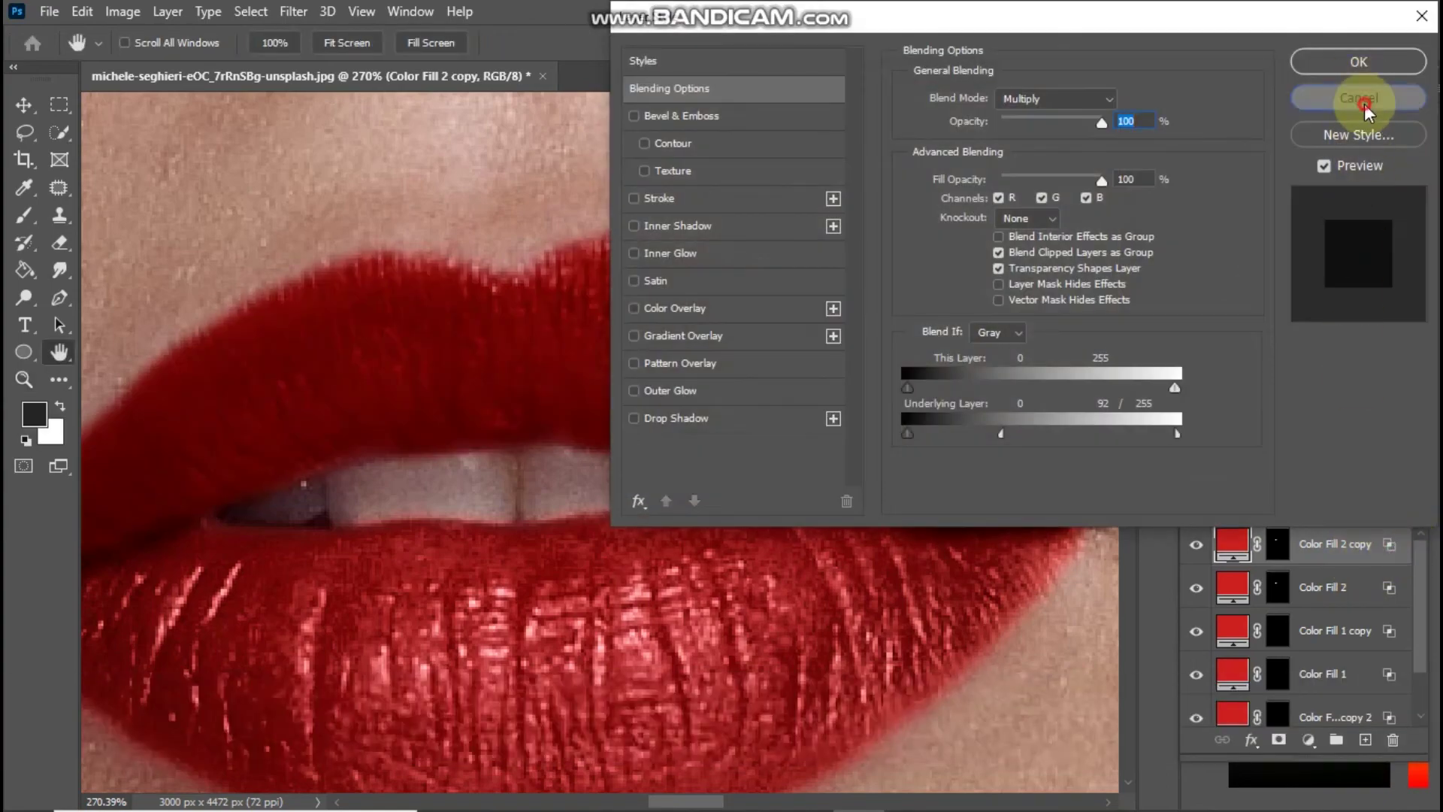
left_click(1364, 107)
left_click(1279, 476)
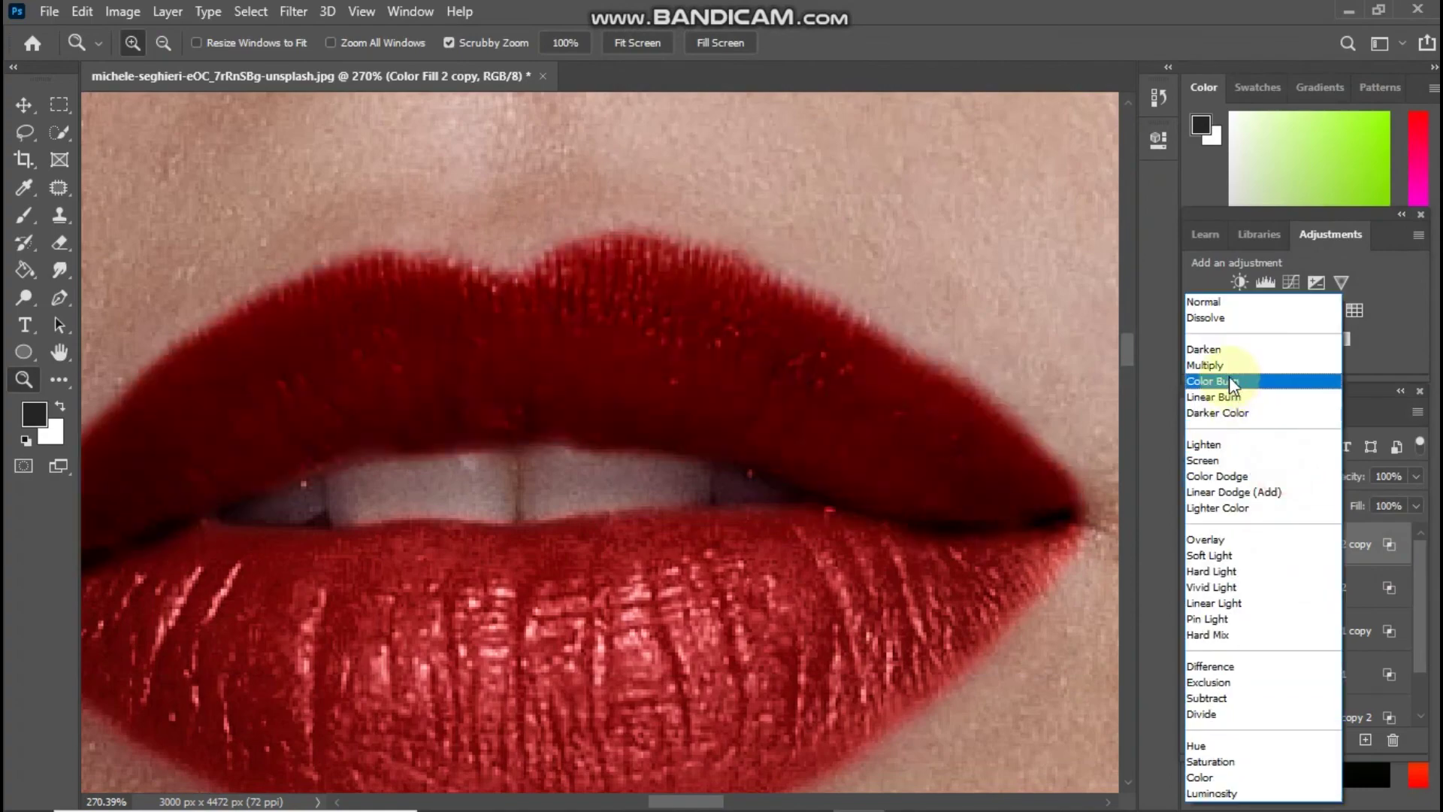
left_click(1215, 461)
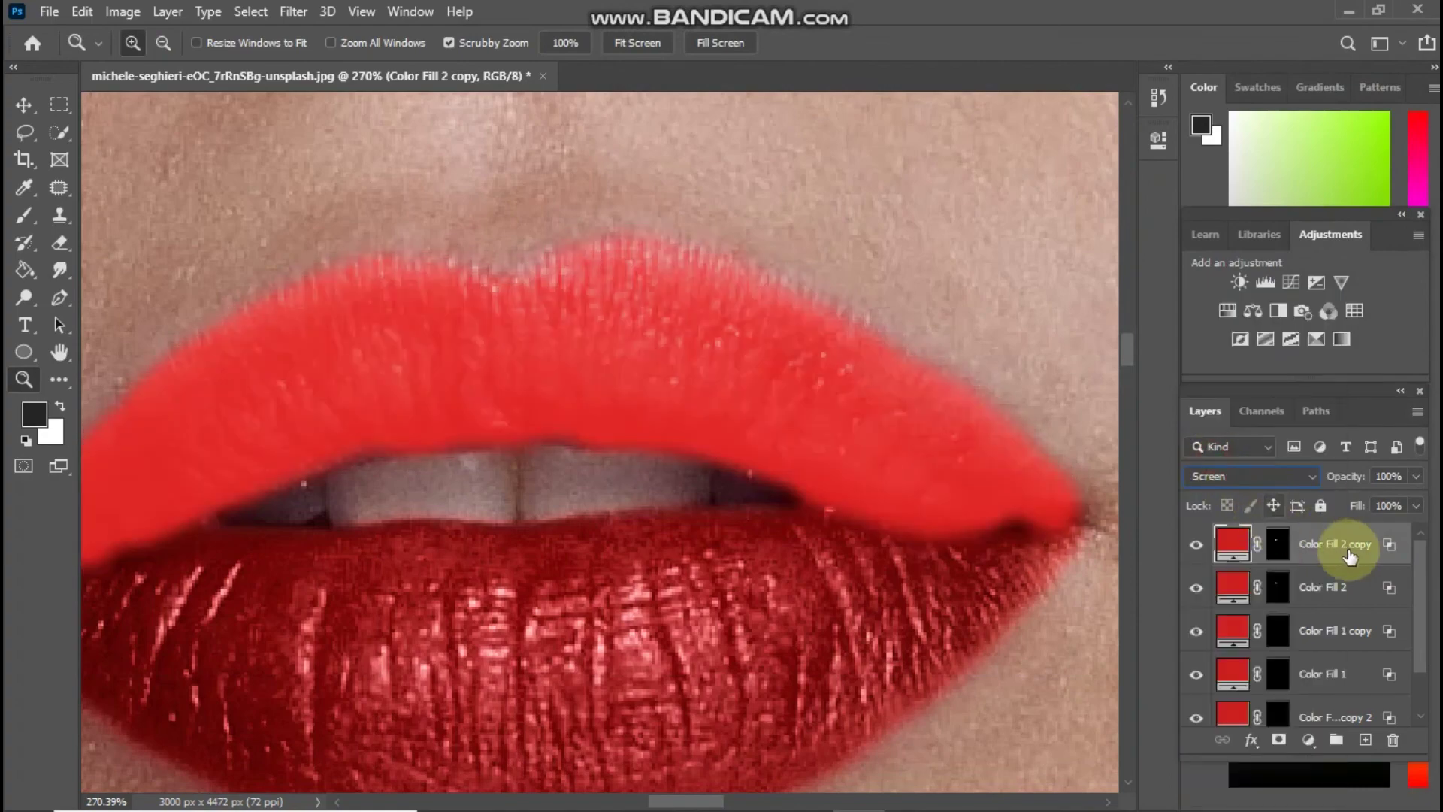
- In the copy's Blending Options, rejoin the Underlying Layer white slider at 255 and split its black slider to 93 / 165
right_click(1386, 550)
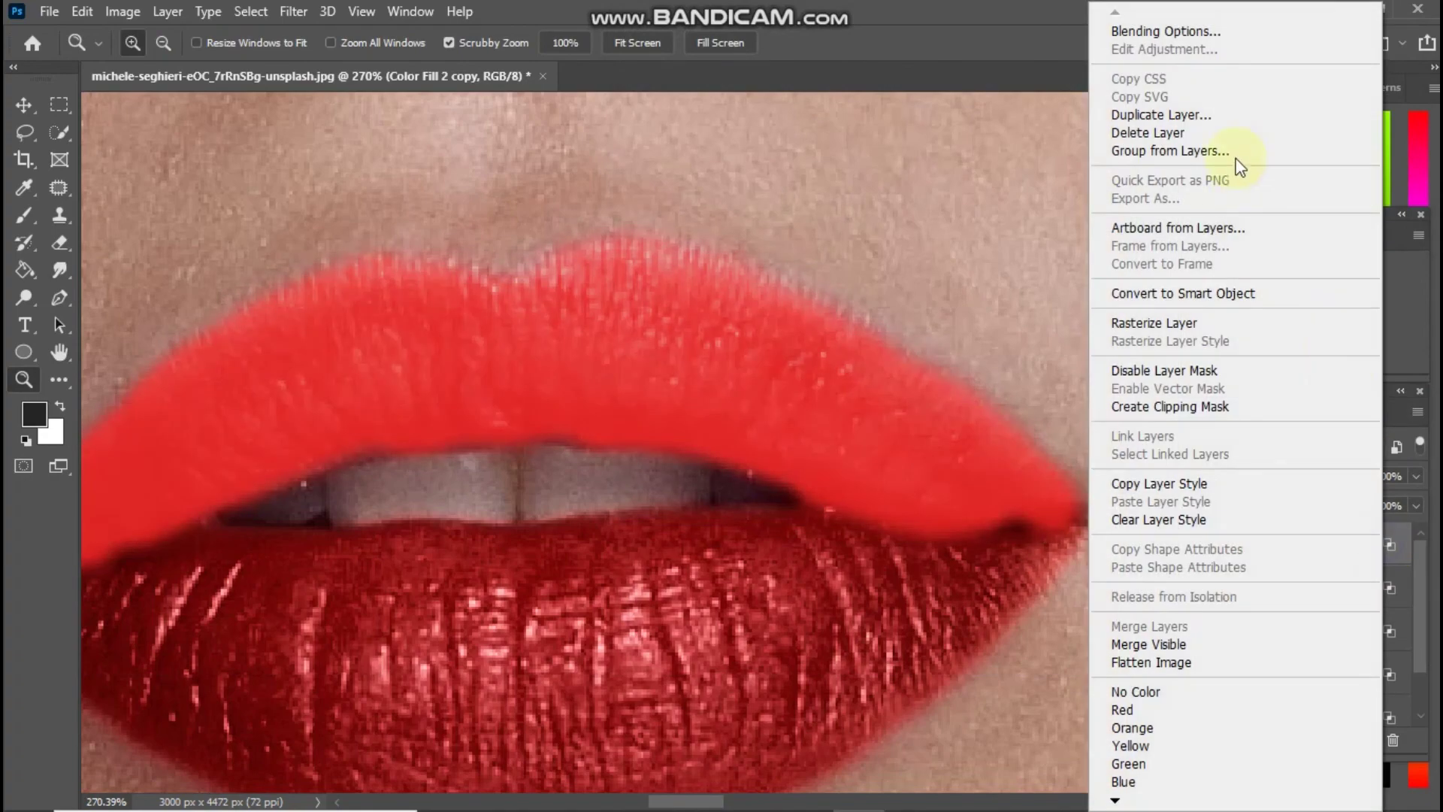
left_click(1182, 32)
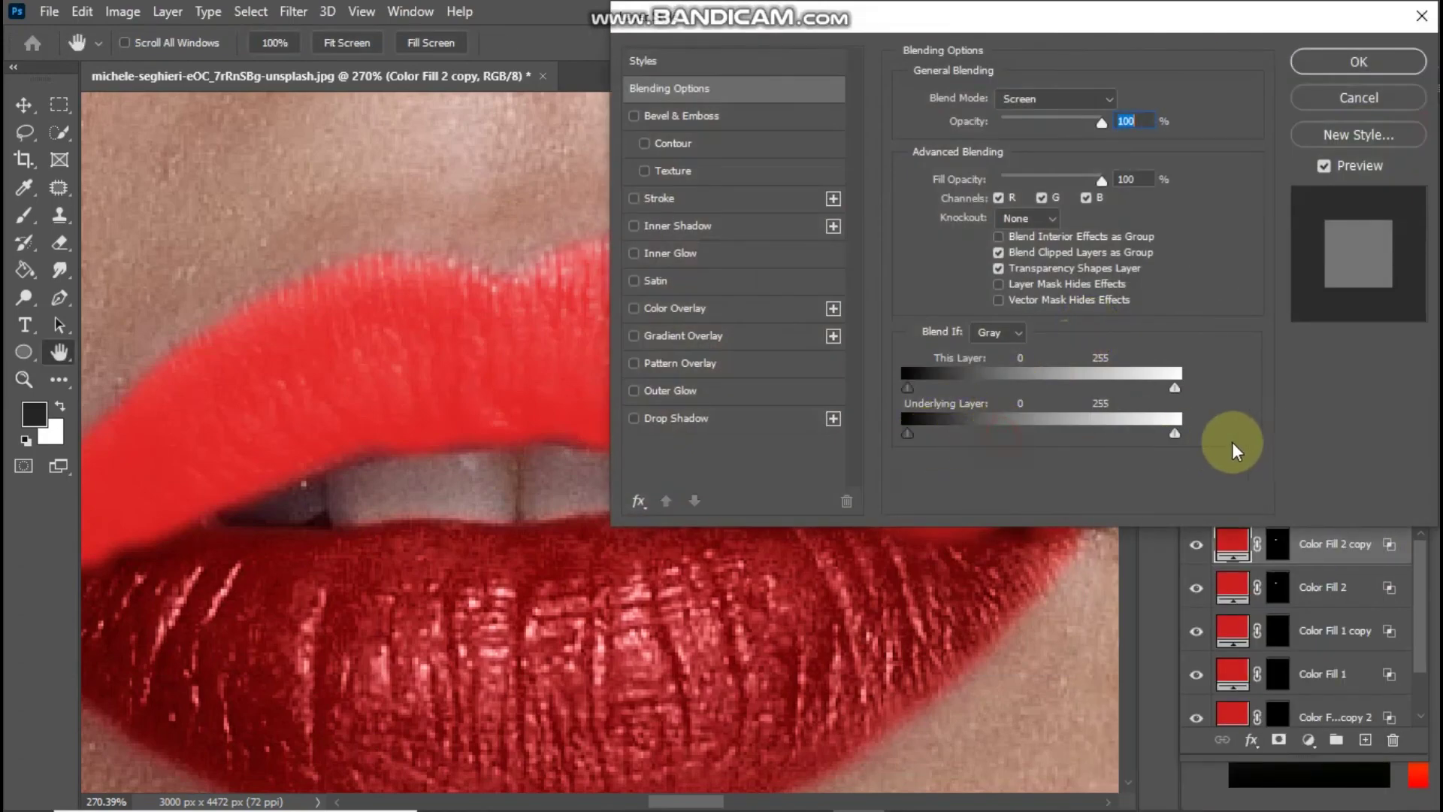
left_click_drag(928, 435, 865, 422)
key("alt")
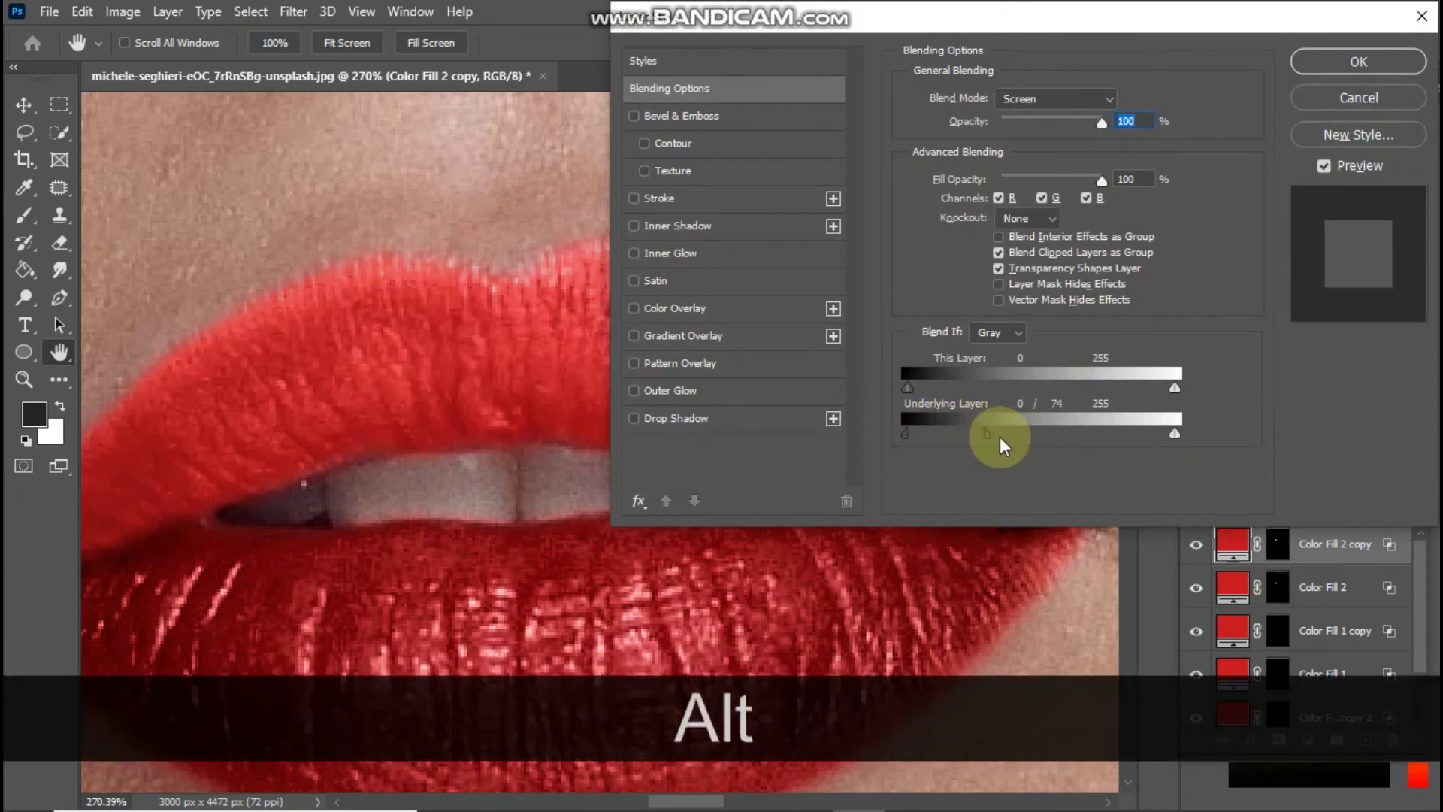
left_click_drag(1034, 435, 1039, 436)
left_click_drag(905, 442, 967, 435)
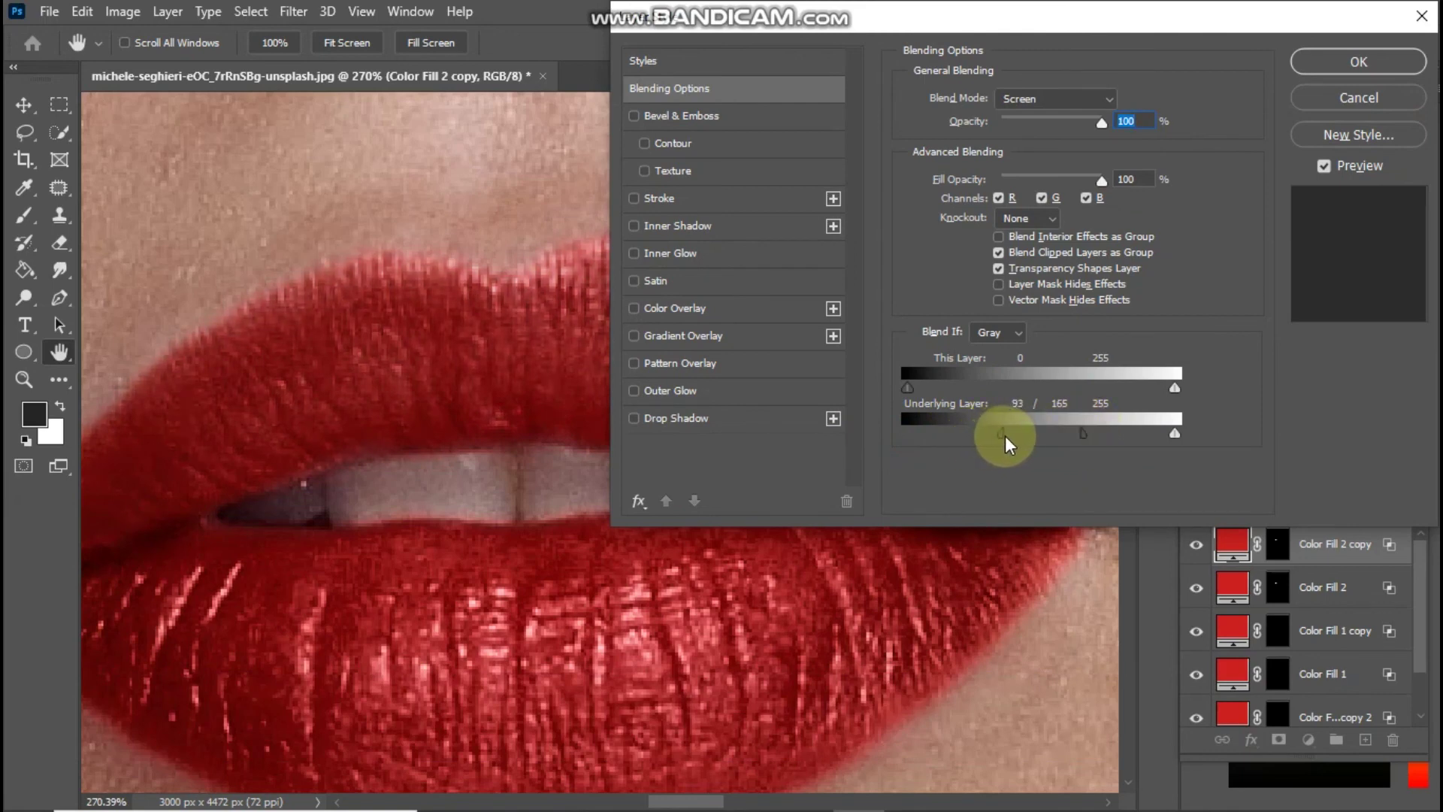
left_click(1328, 63)
- Select all the Color Fill layers above the Background and put them in one group
key("z")
left_click_drag(870, 445, 587, 432)
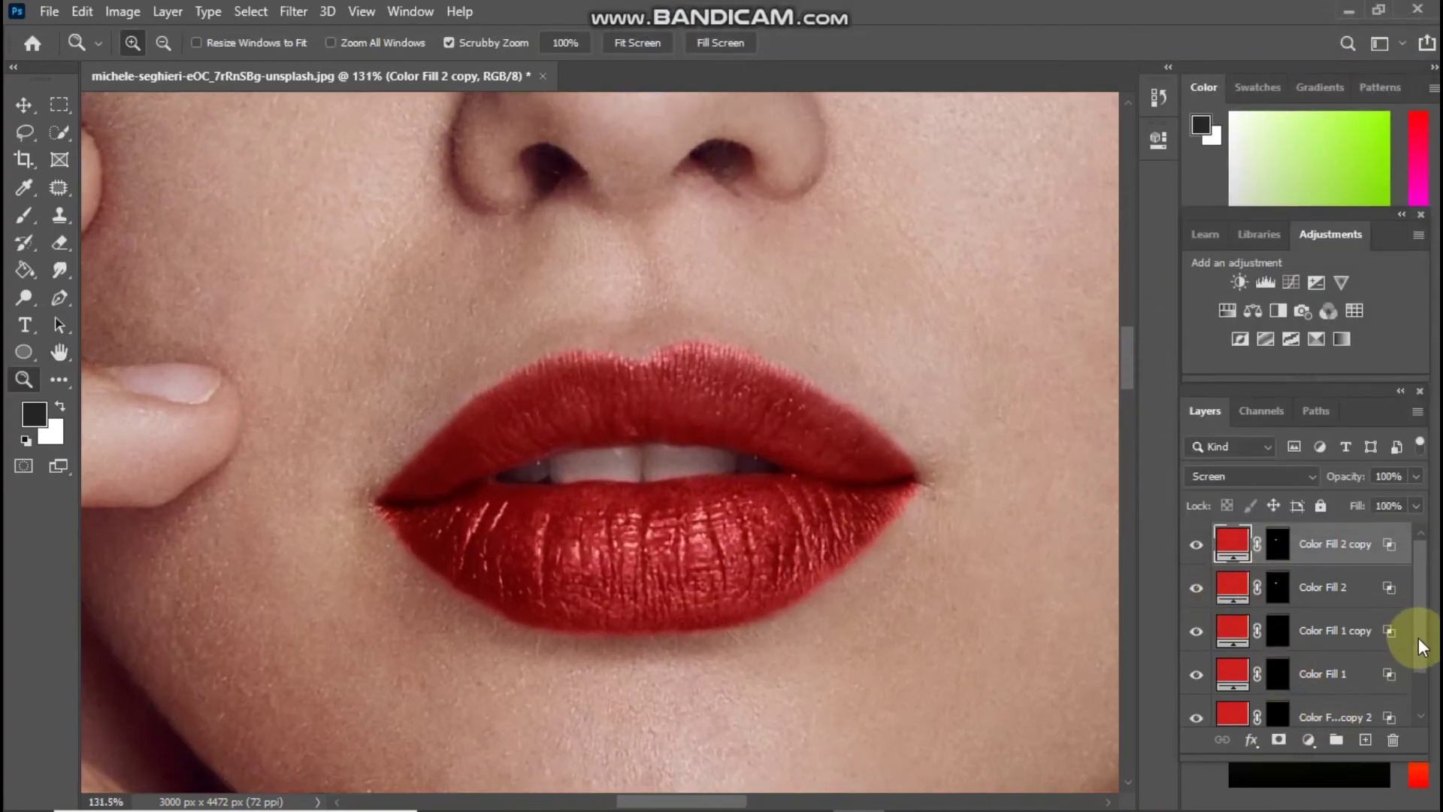
left_click_drag(1423, 647, 1420, 705)
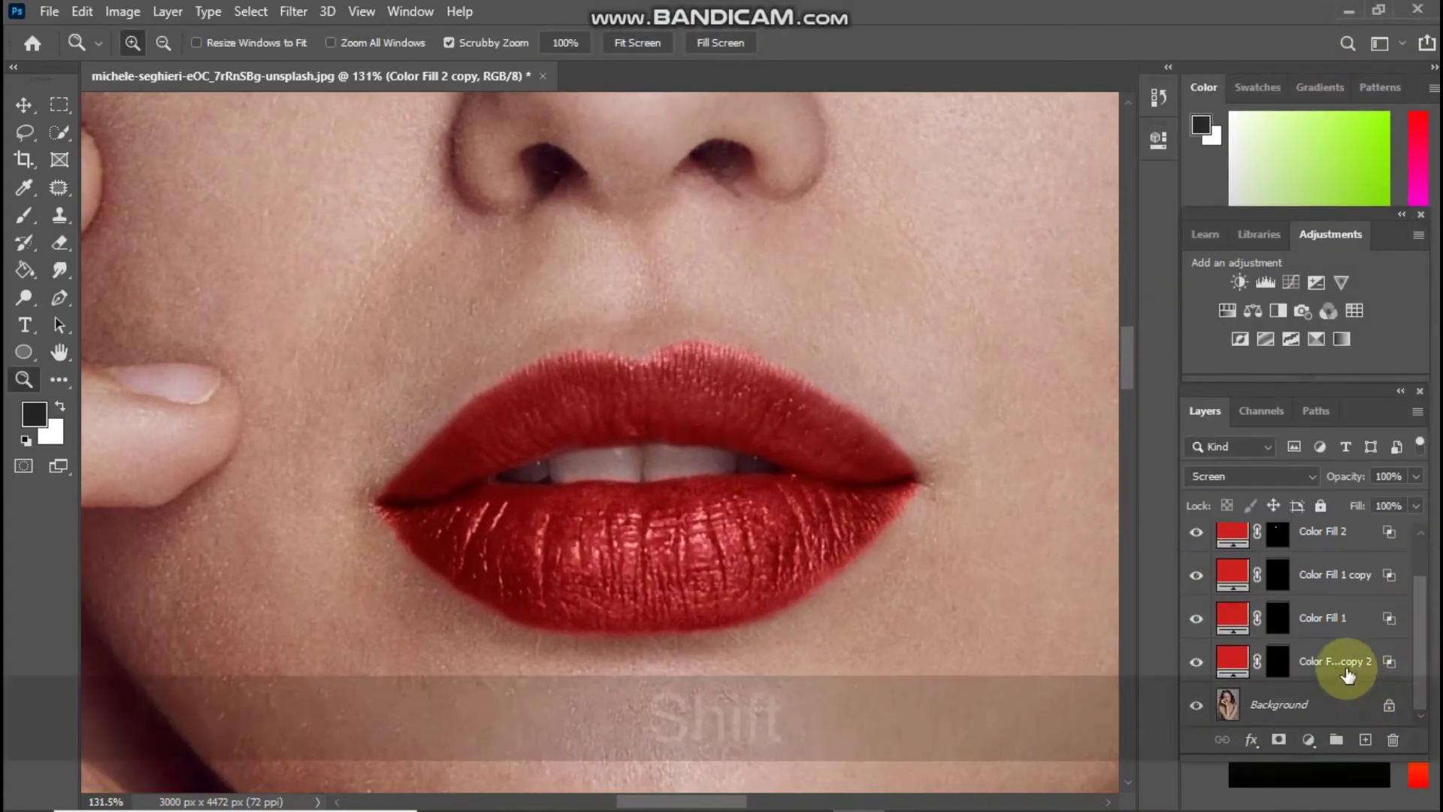
left_click(1347, 664, "shift")
key("ctrl+g")
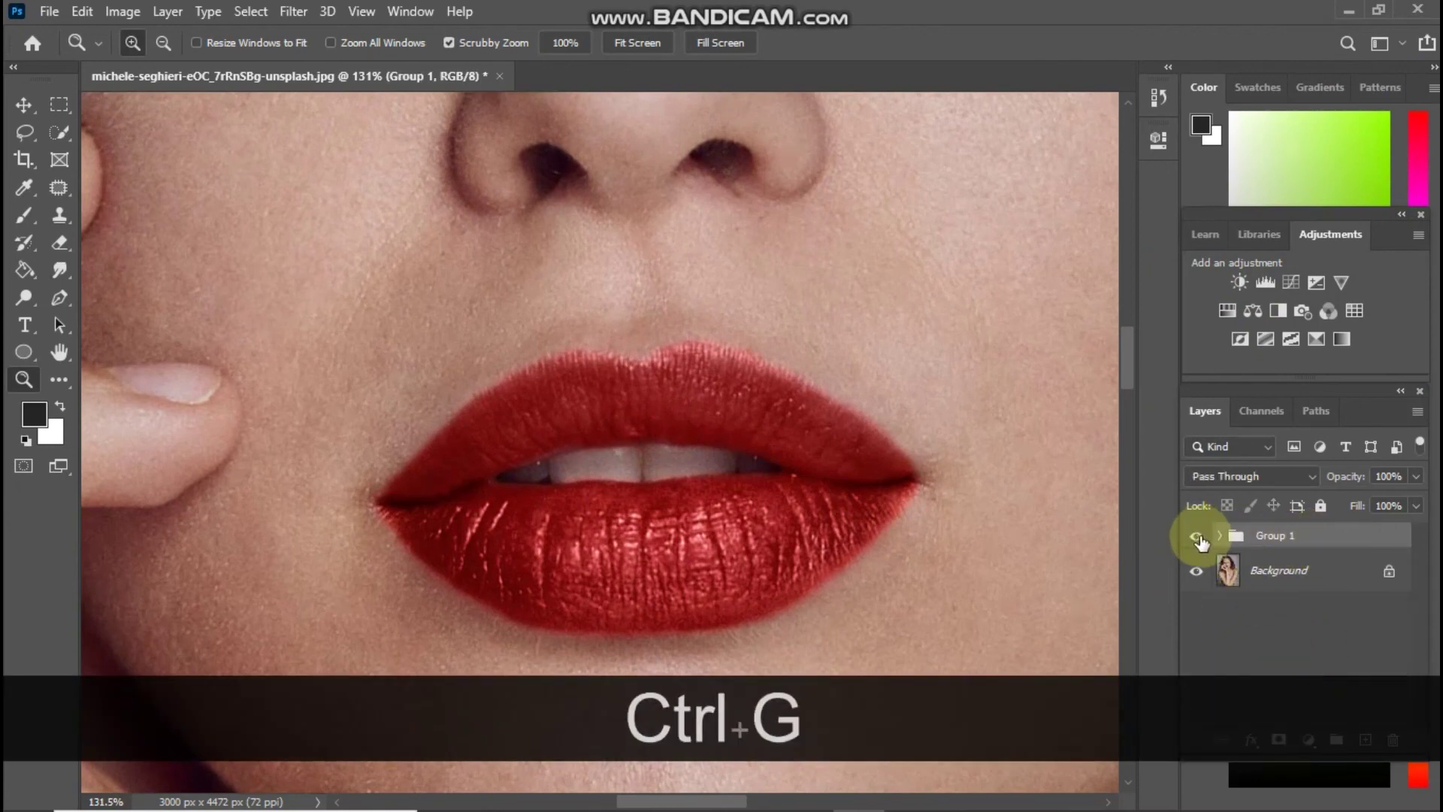
- Hide and show the lipstick group to compare the lips before and after
left_click(1197, 537)
left_click(1196, 537)
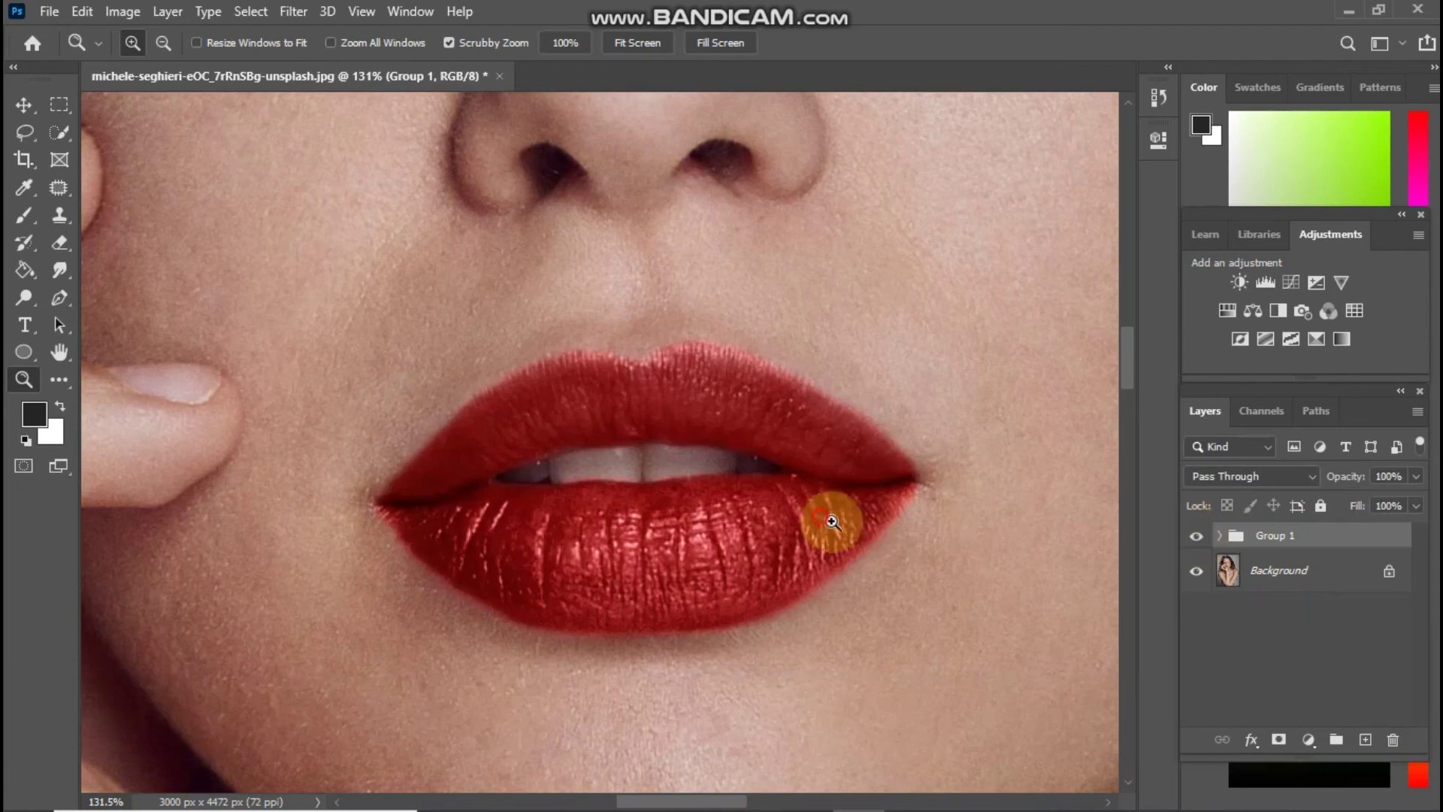
left_click_drag(833, 521, 794, 528)
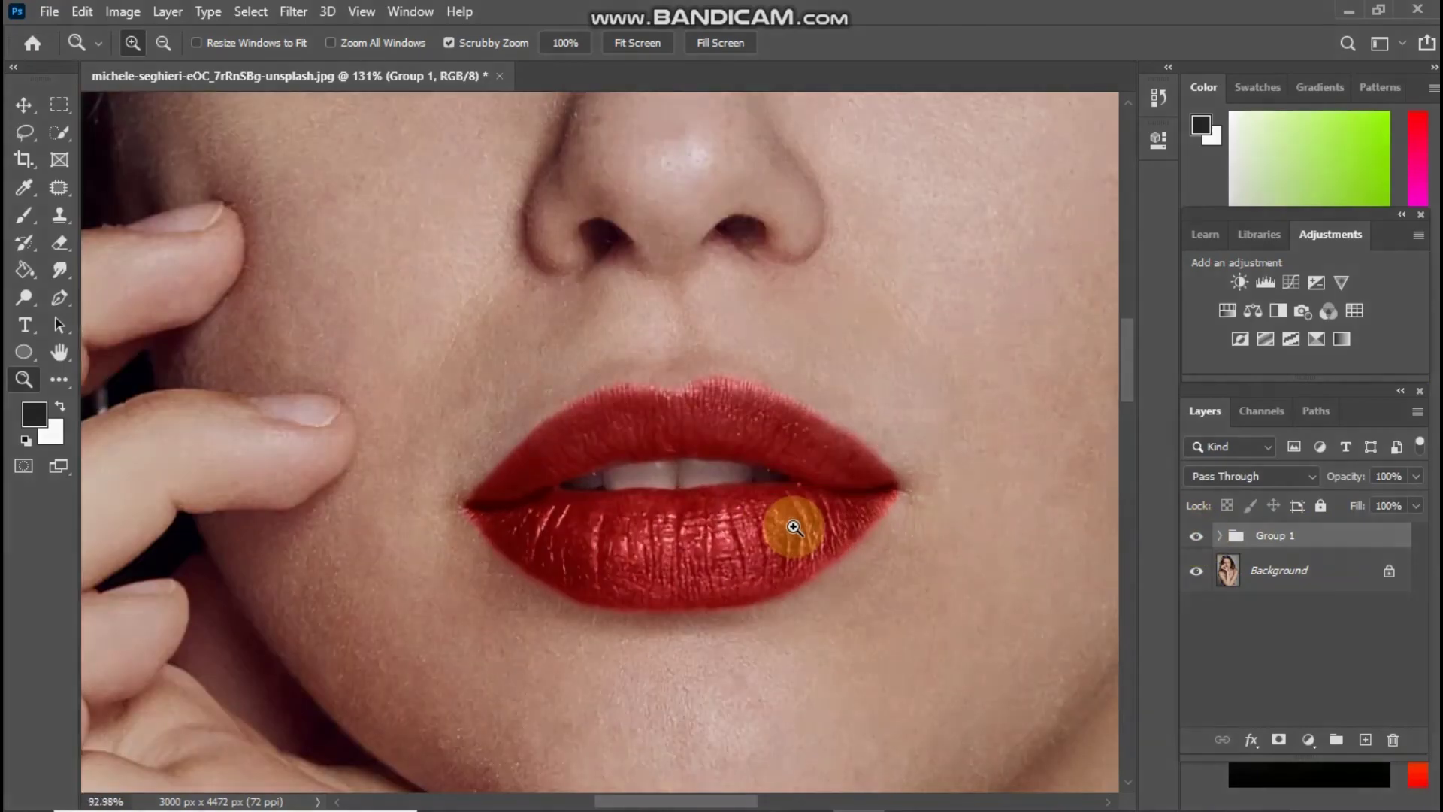